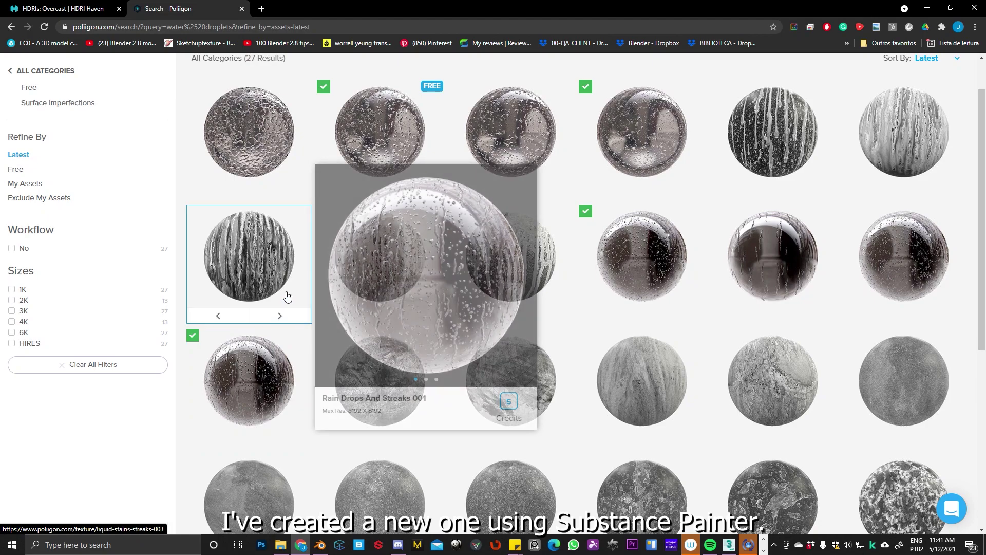
Step: Return to Blender and switch the viewport to Rendered shading
left_click(927, 7)
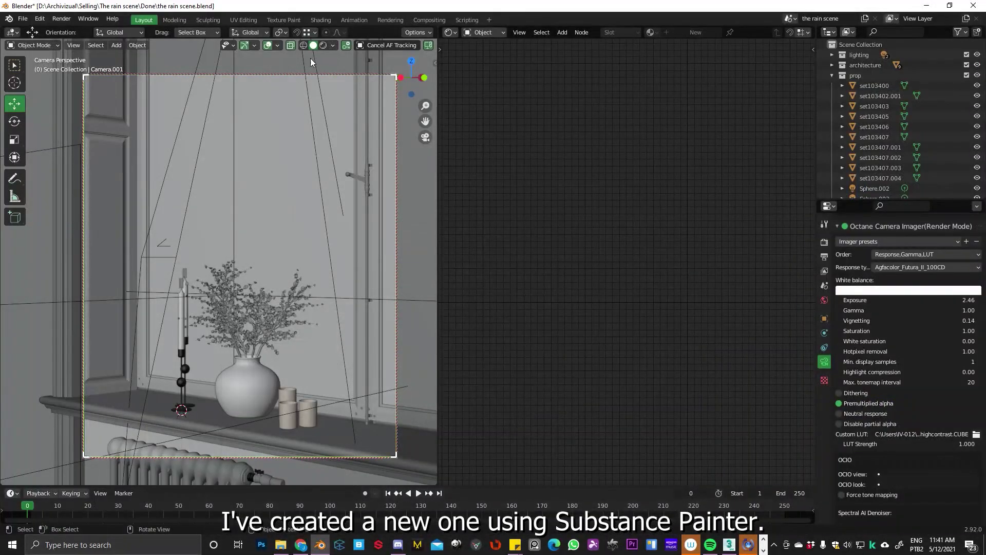
left_click(322, 45)
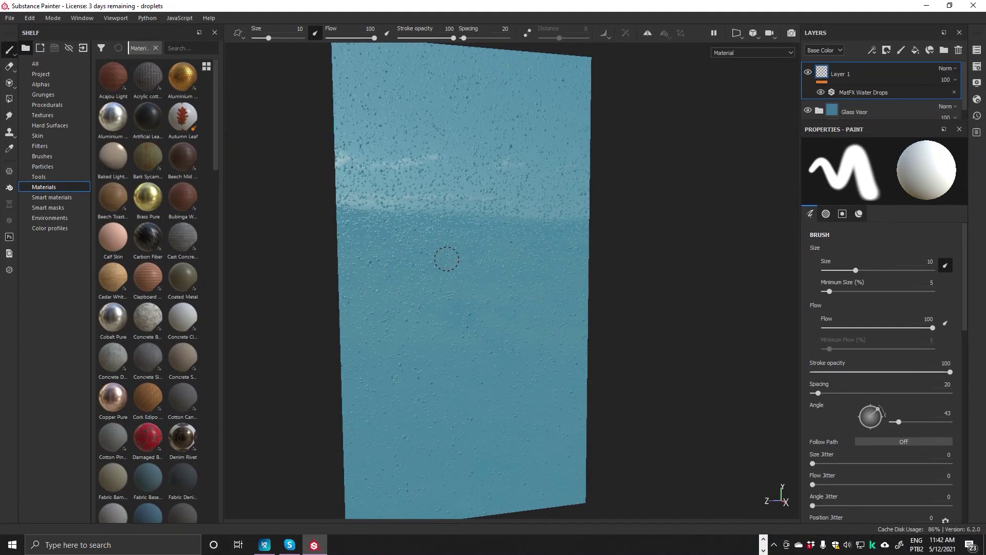
Step: Orbit the glass plane and toggle the droplet layer's visibility to compare with the base glass
mouse_move(446, 258)
left_mouse_down("alt")
mouse_move(555, 238)
mouse_move(452, 180)
mouse_move(464, 79)
left_mouse_up("alt")
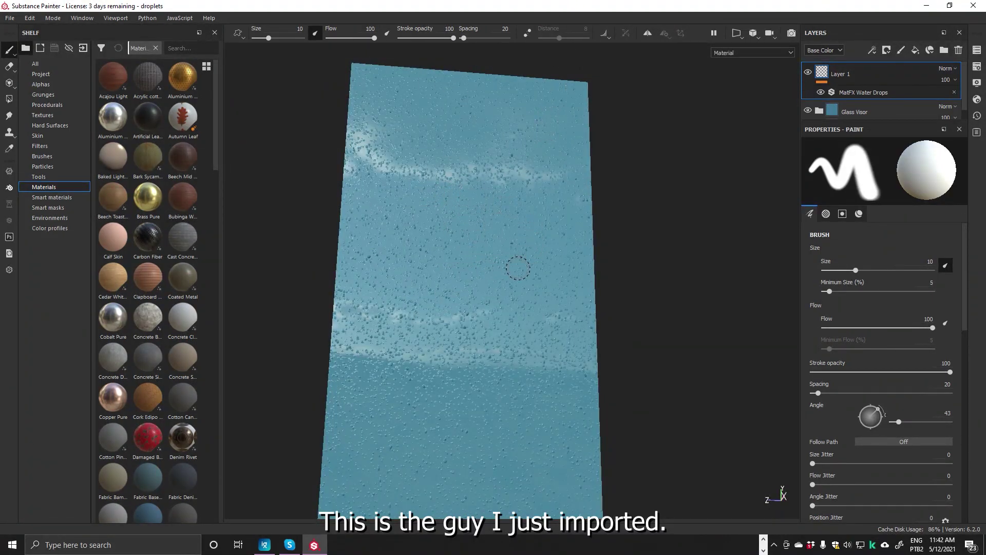
mouse_move(518, 269)
left_mouse_down("alt")
mouse_move(502, 314)
mouse_move(535, 289)
left_mouse_up("alt")
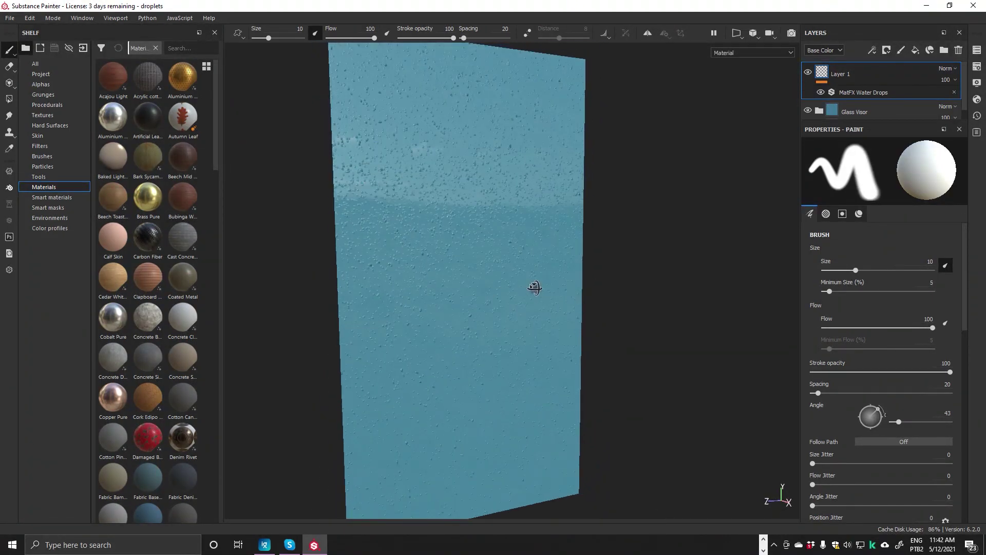
left_click(864, 112)
left_click(809, 72)
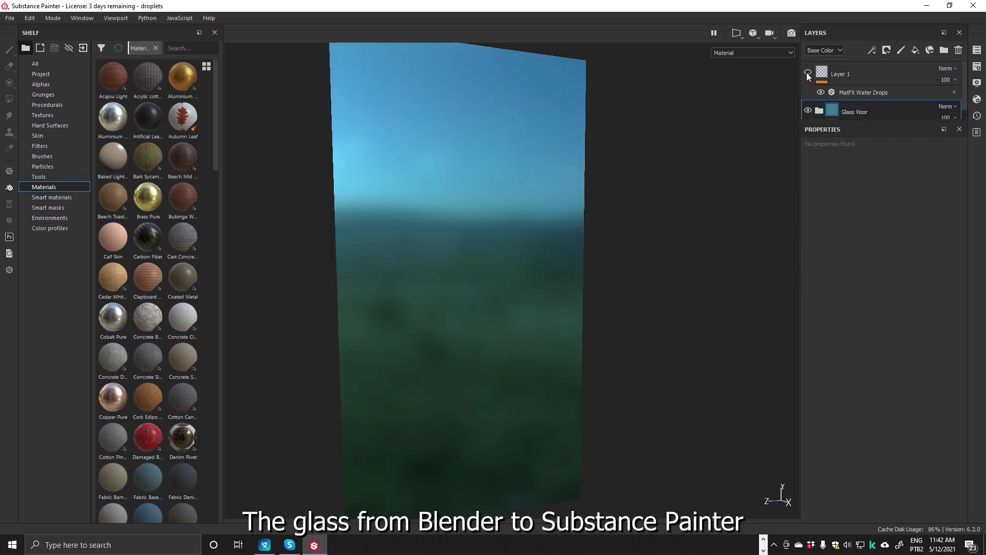
left_click(838, 78)
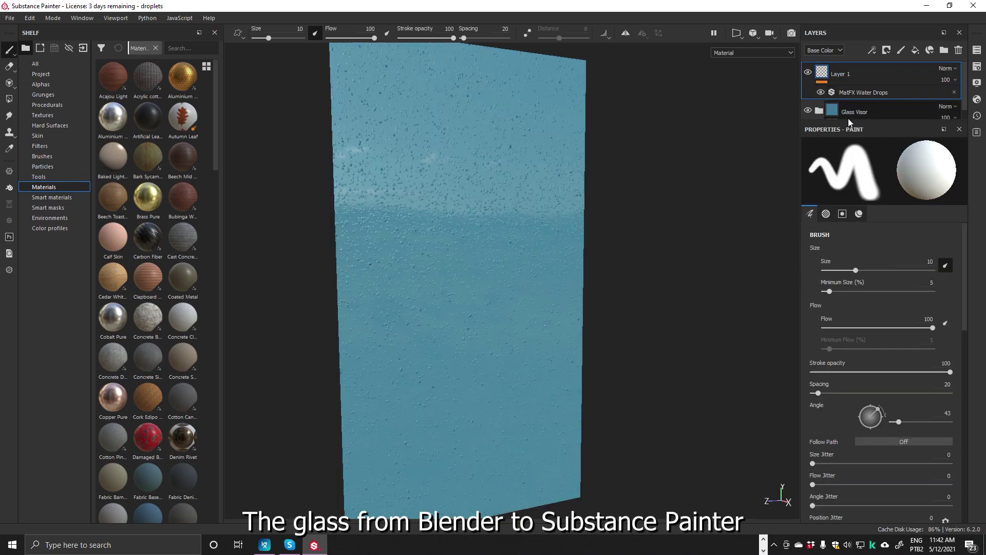
left_click_drag(826, 126, 828, 130)
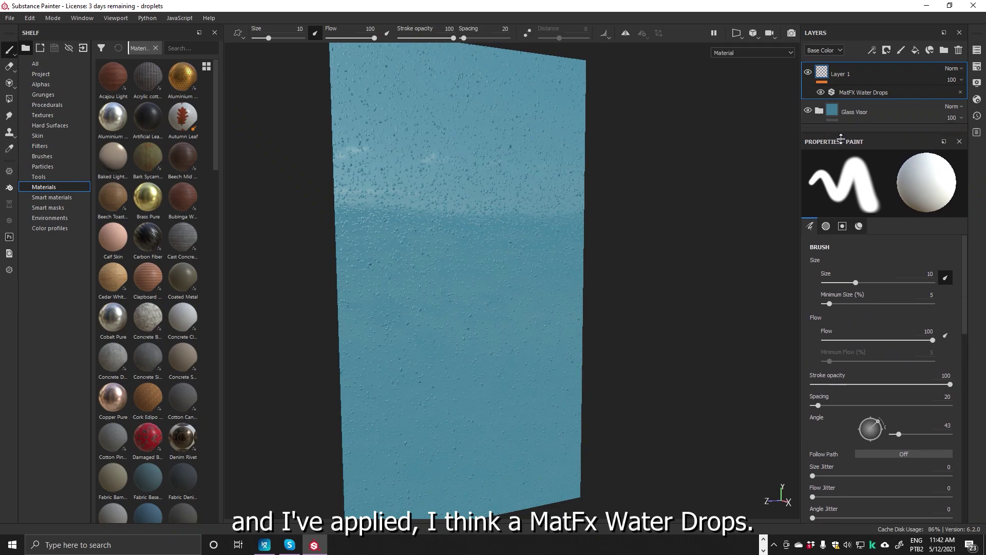
Step: Set the MatFX Water Drops amount to 0.29, then cancel closing the project
left_click(843, 217)
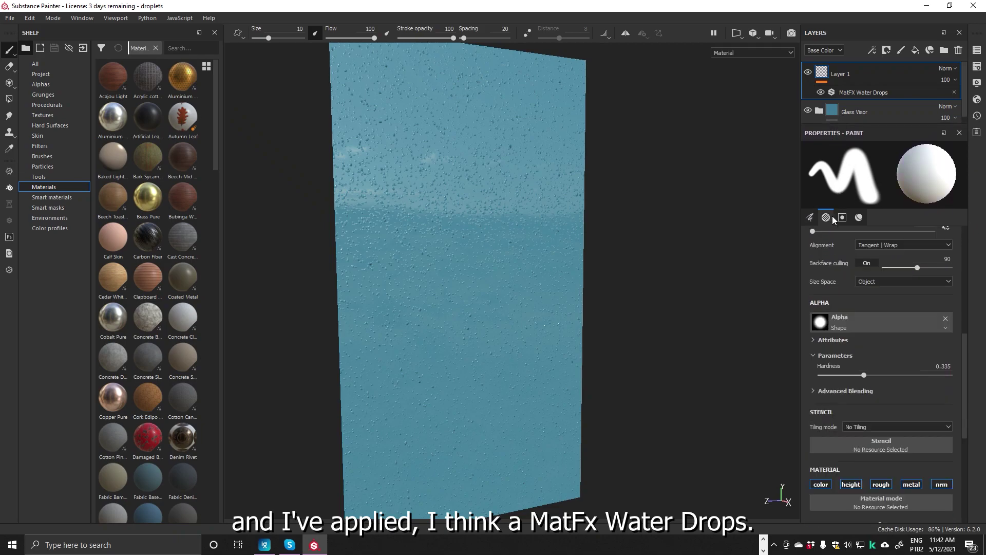
left_click(859, 217)
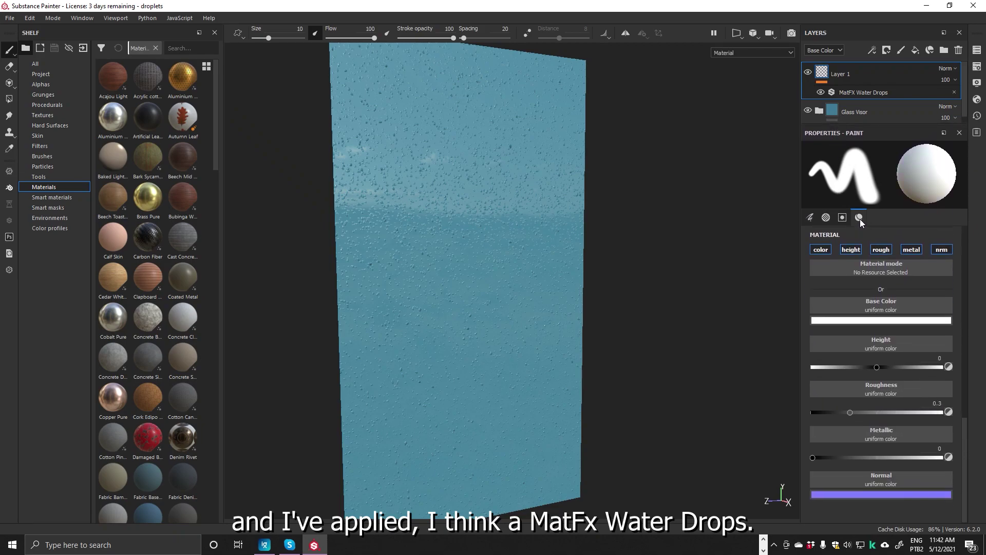
left_click(813, 219)
left_click(849, 92)
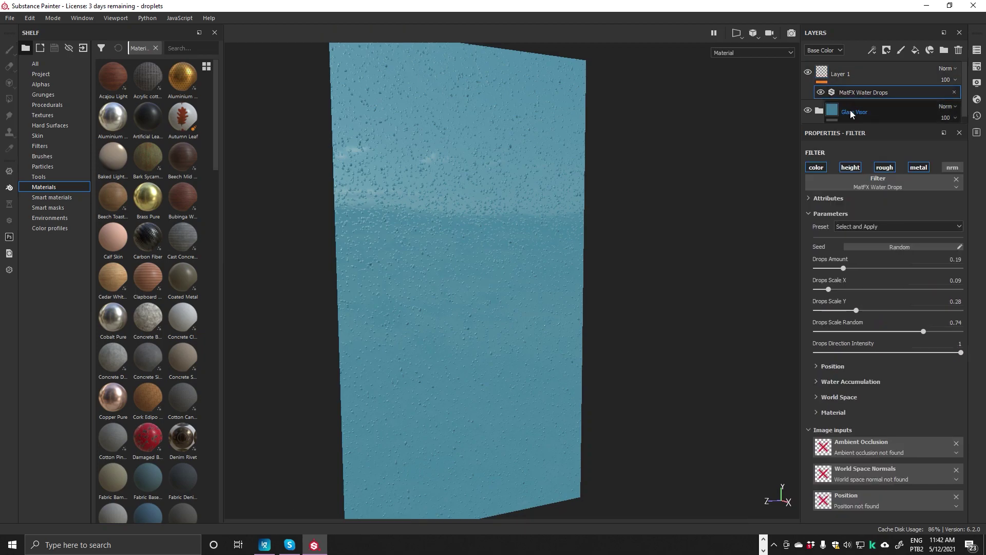
left_click_drag(850, 270, 821, 268)
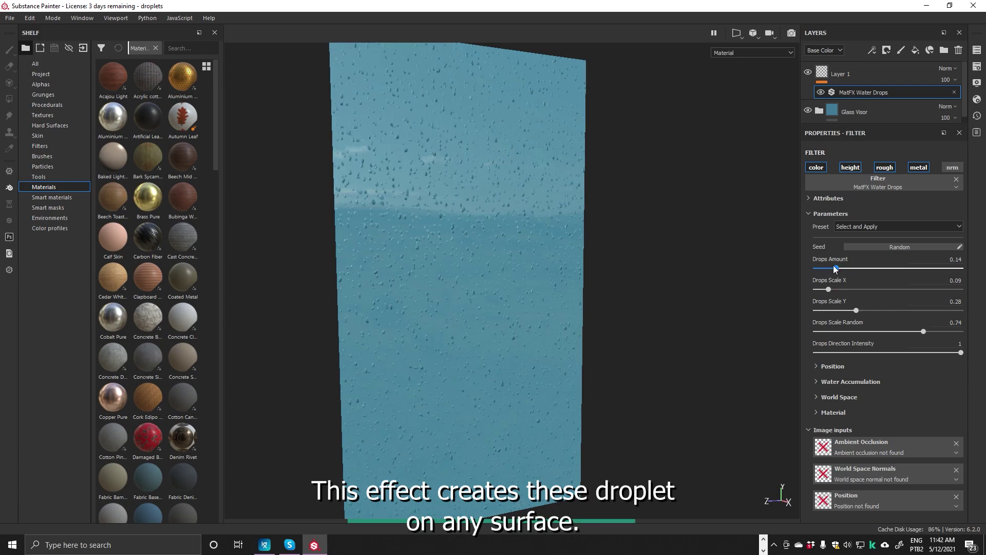
left_click_drag(820, 268, 858, 269)
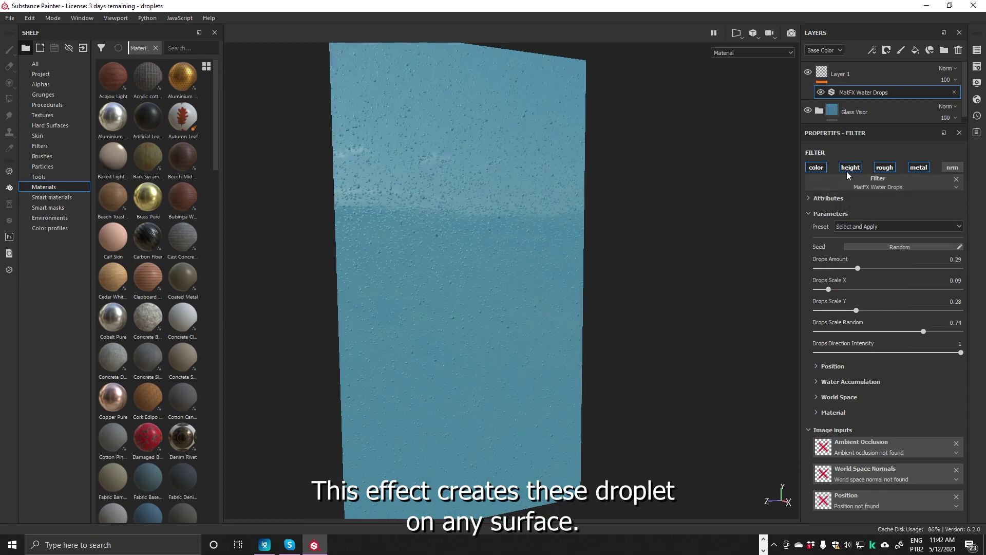
left_click(973, 6)
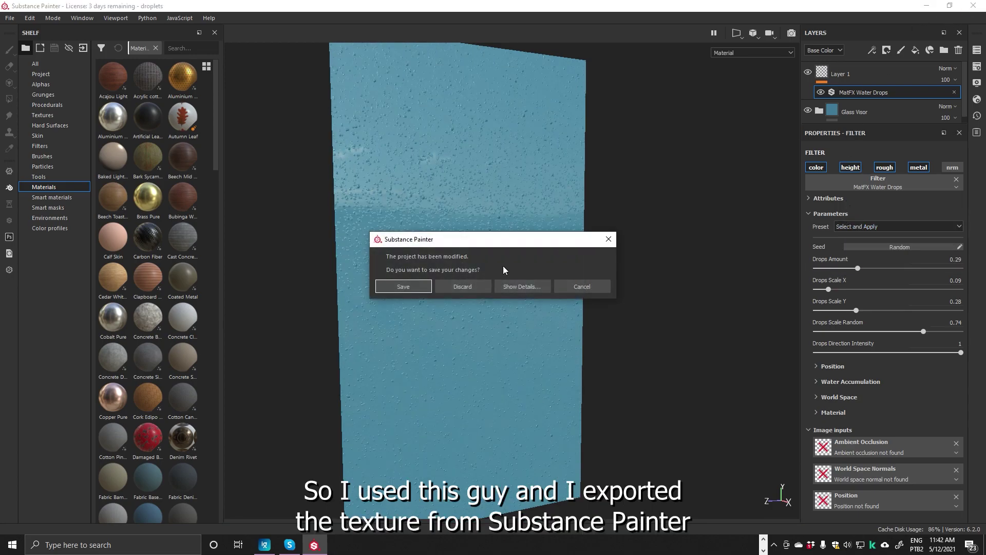
left_click(583, 287)
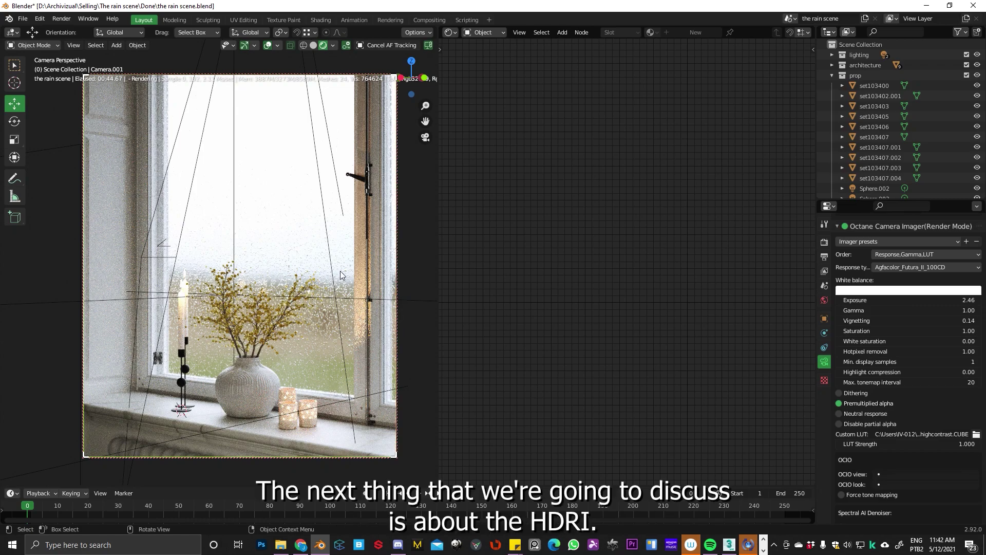
Step: Rotate the camera view to an angled side shot of the rainy window
mouse_move(346, 233)
middle_mouse_down()
mouse_move(331, 233)
mouse_move(359, 242)
mouse_move(340, 264)
mouse_move(328, 212)
middle_mouse_up()
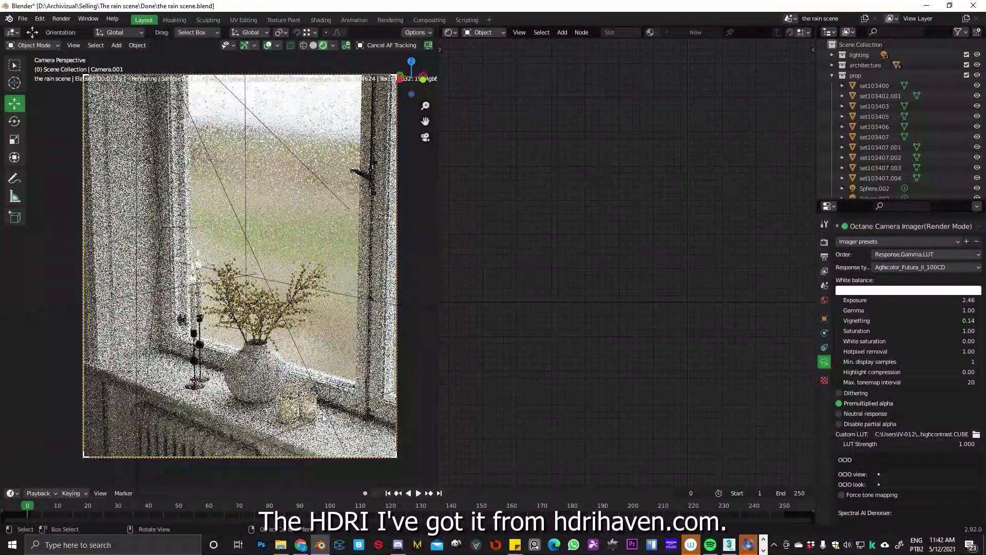
Step: Open the Rural Graffiti Tower page under Overcast on HDRI Haven in Chrome
left_click(304, 548)
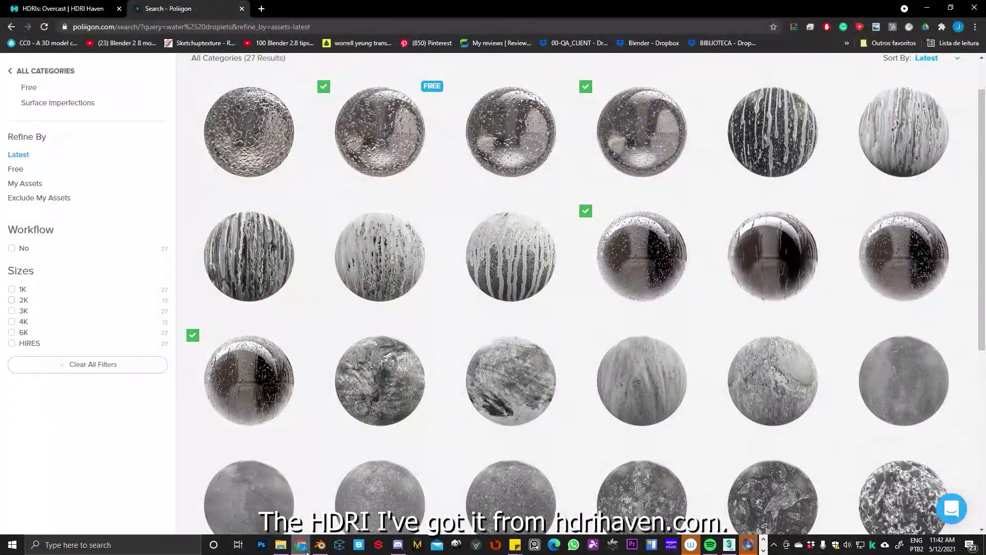
left_click(80, 11)
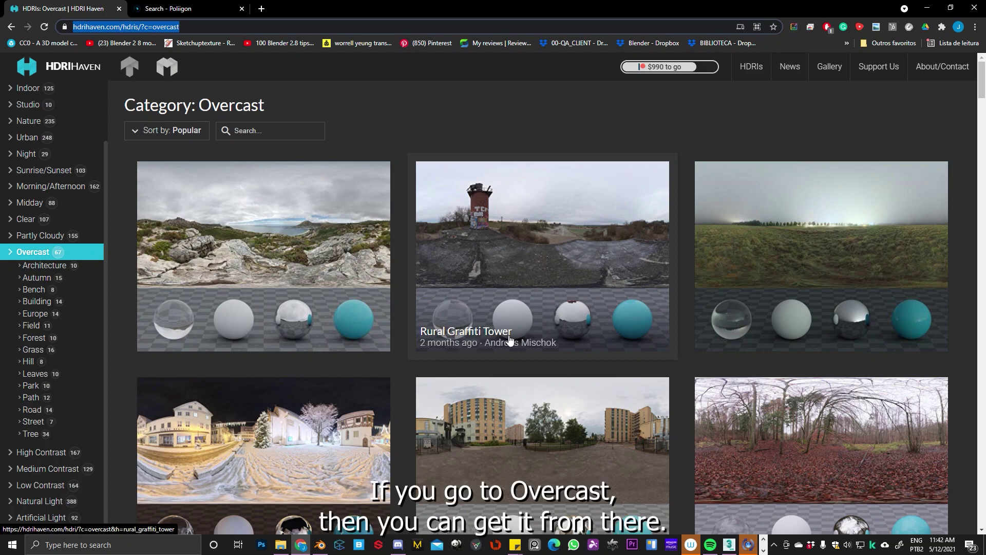
left_click(548, 247)
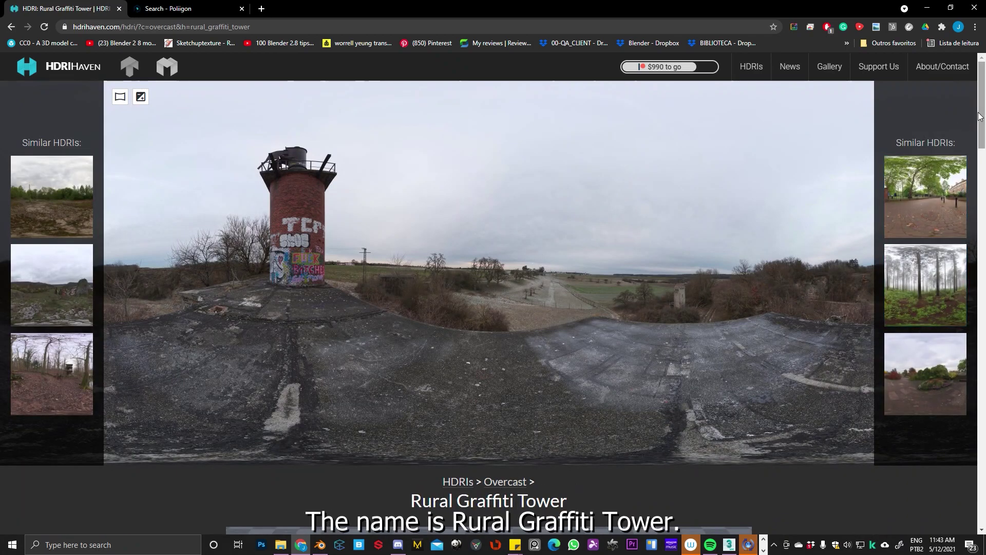
left_click_drag(981, 120, 975, 189)
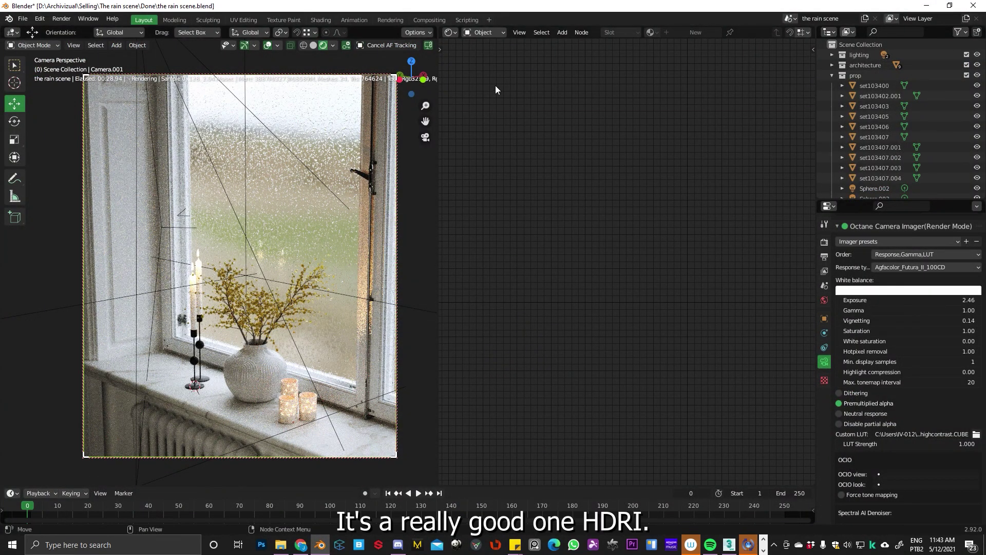
Step: Turn the right editor into a Shader Editor showing the Kernel tree with rural_graffiti_tower_8k.exr
left_click(450, 31)
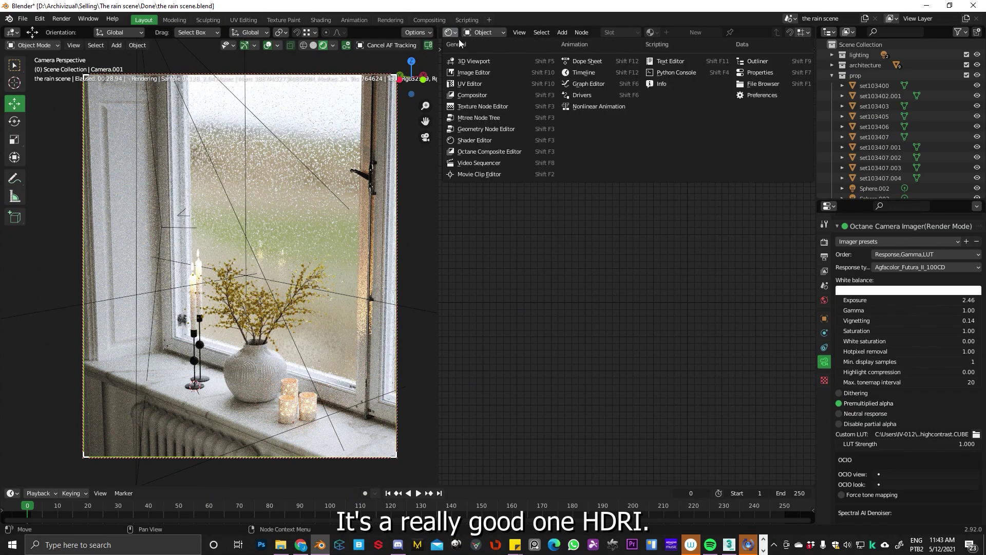
left_click(479, 65)
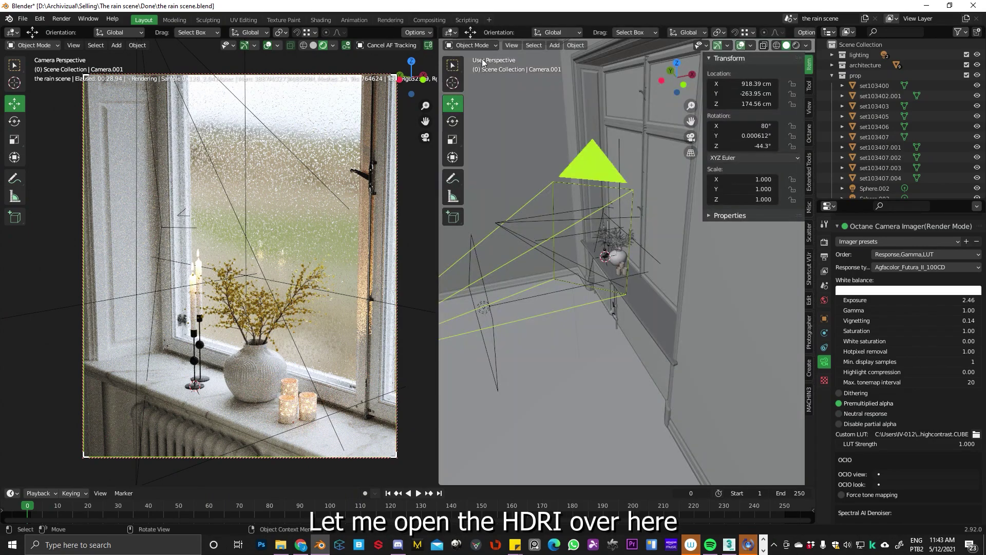
left_click(451, 32)
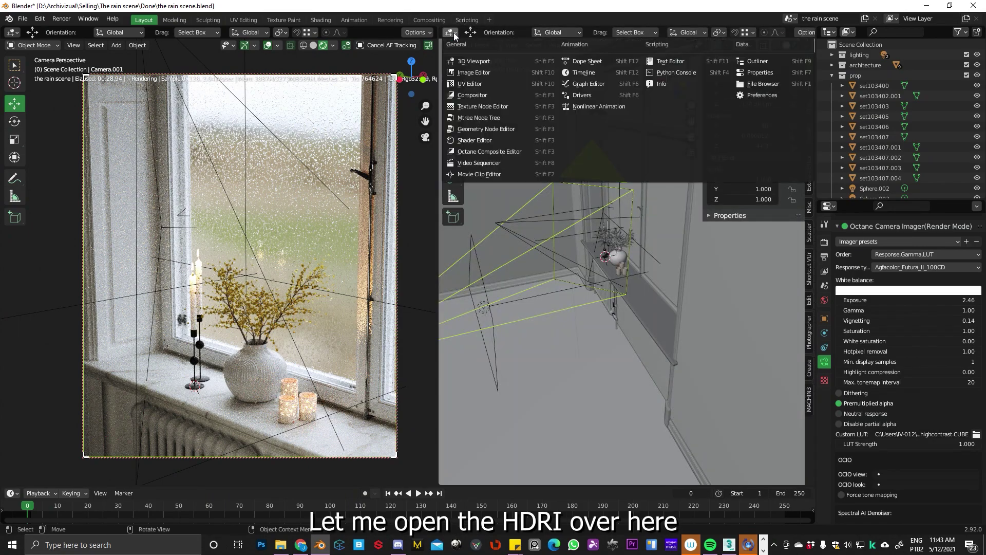
left_click(471, 140)
left_click(483, 33)
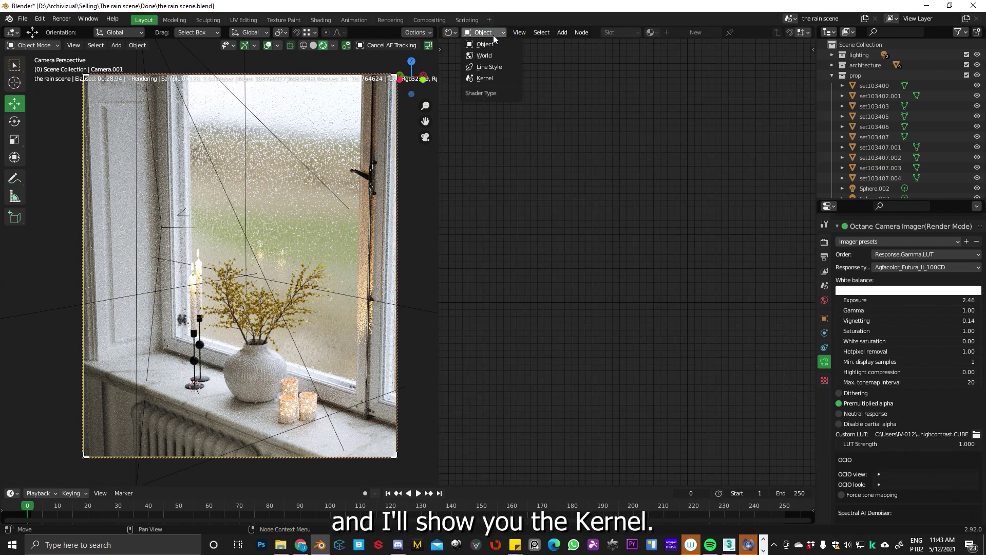
left_click(489, 73)
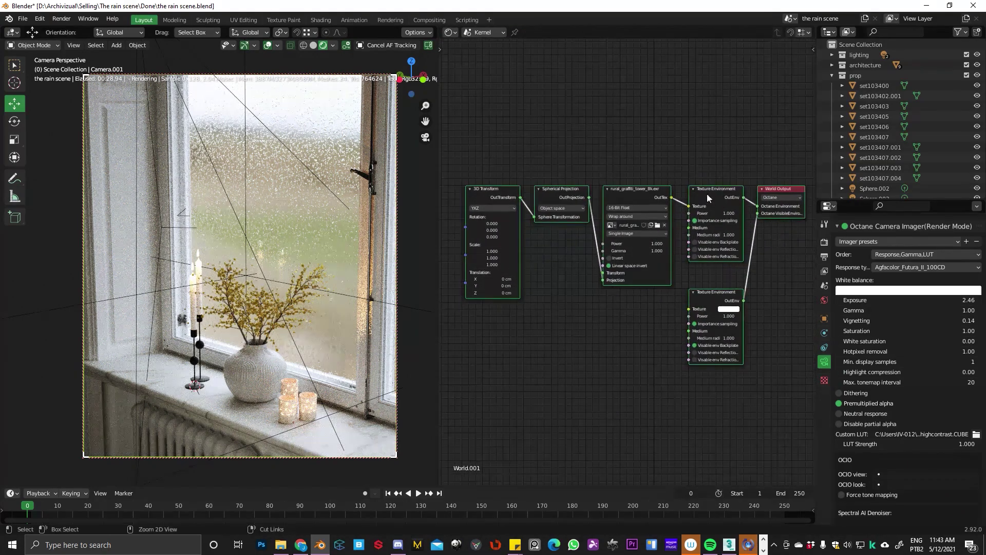
scroll(712, 196, "up", 2)
scroll(620, 241, "up", 1)
scroll(677, 199, "up", 2)
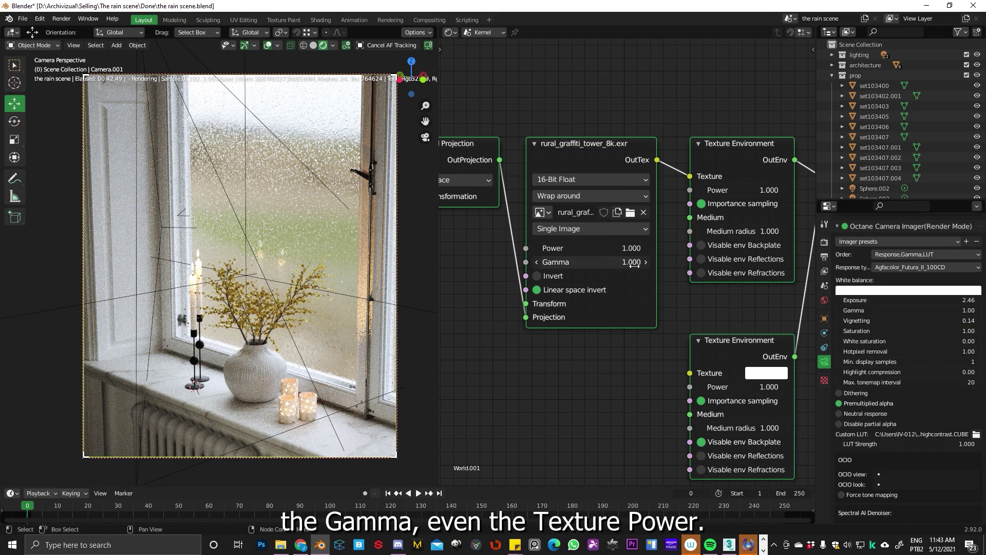
Step: Pan the world nodes into view, then orbit the render to reveal the plane fill light
middle_click_drag(724, 198, 656, 208)
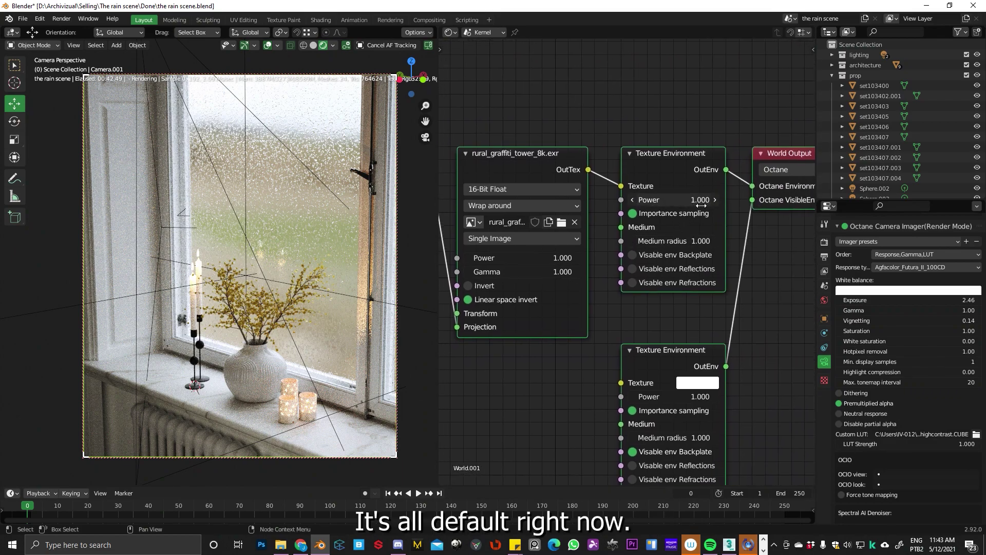
middle_click_drag(721, 216, 622, 349)
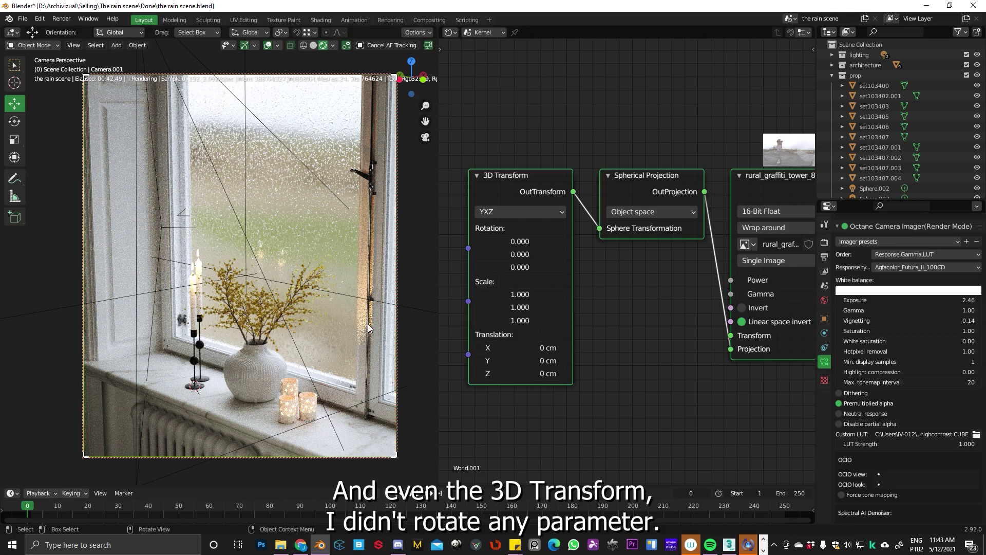
middle_click_drag(259, 316, 409, 341)
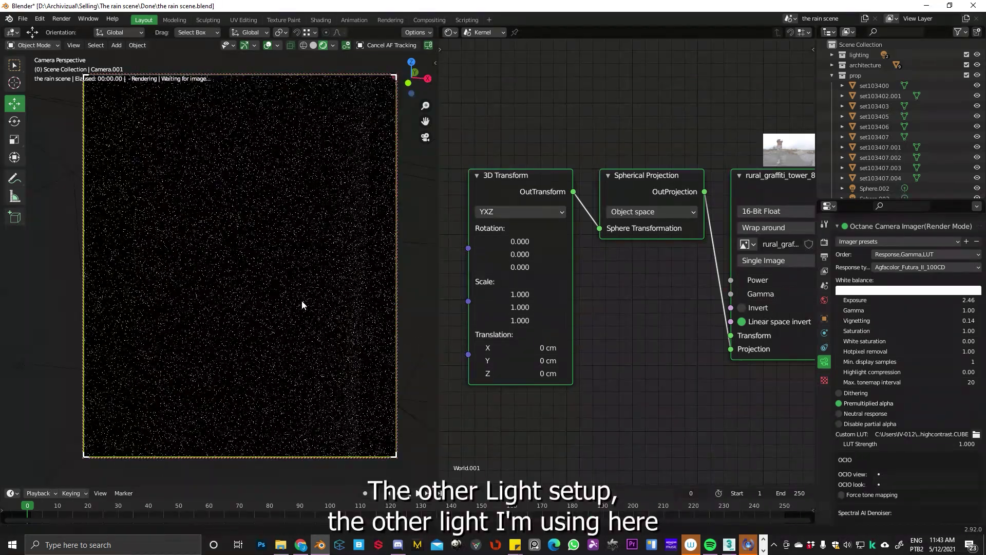
middle_click_drag(302, 306, 285, 324)
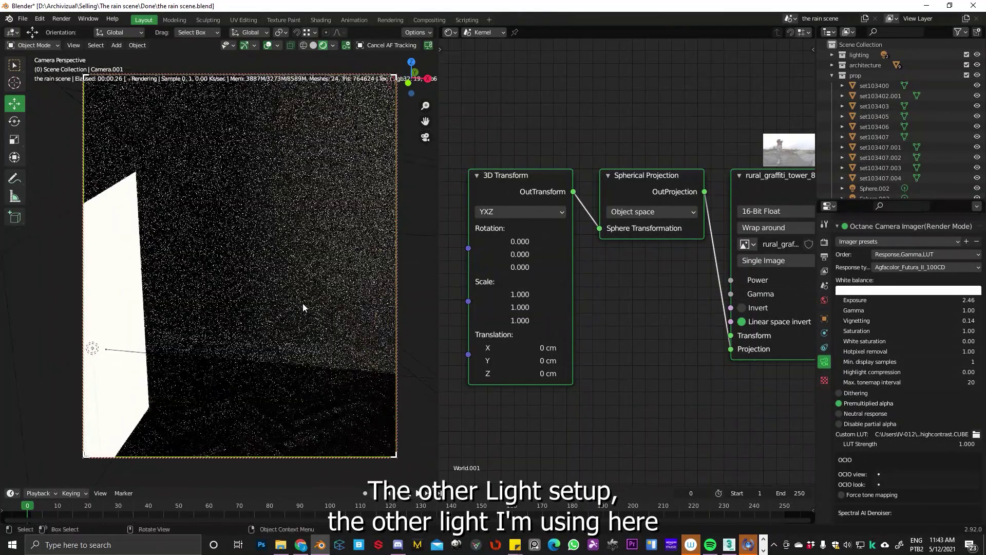
mouse_move(314, 280)
middle_mouse_down()
mouse_move(289, 295)
mouse_move(353, 283)
mouse_move(305, 302)
mouse_move(332, 284)
middle_mouse_up()
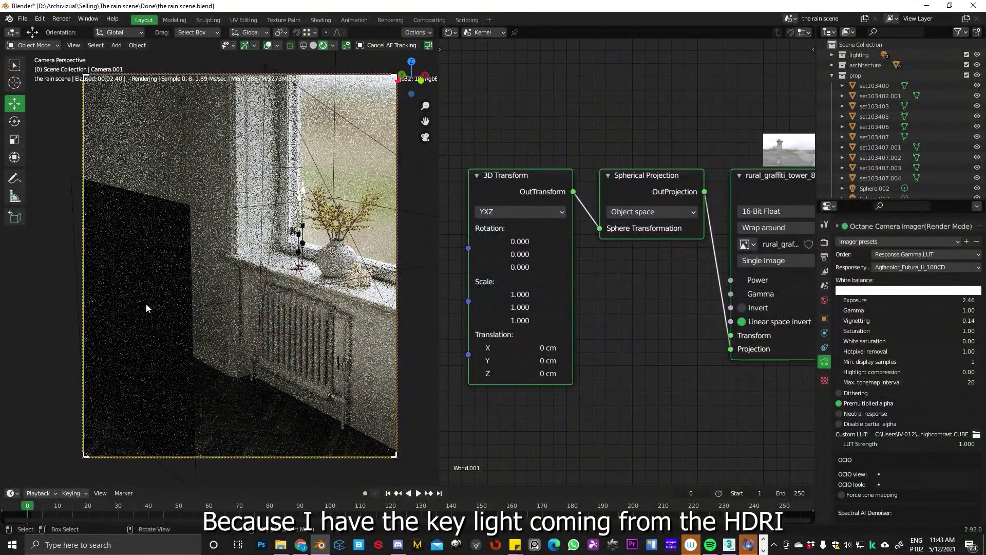
Step: Select the fill light plane Area.002 and show its framed Object node tree
left_click(140, 302)
left_click(199, 322)
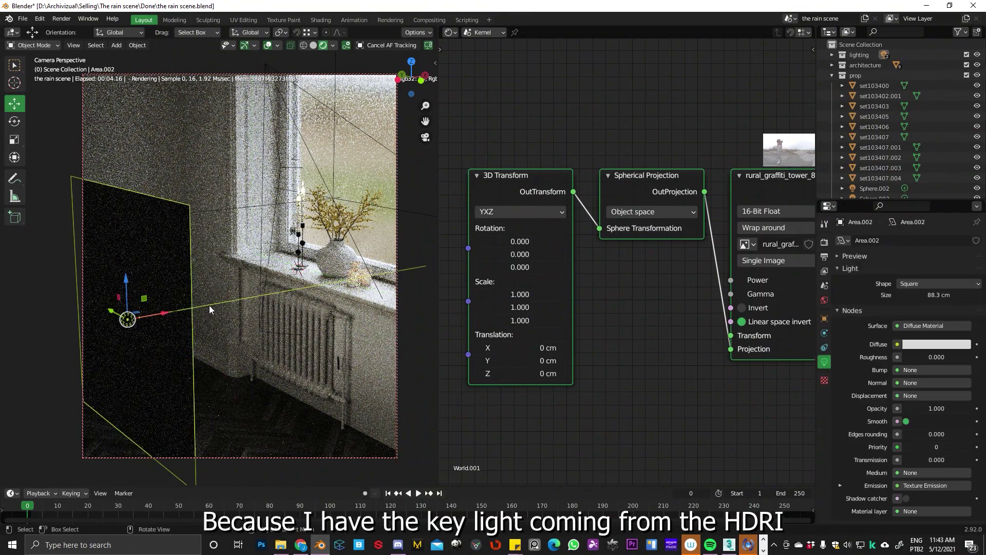
left_click(490, 33)
left_click(494, 45)
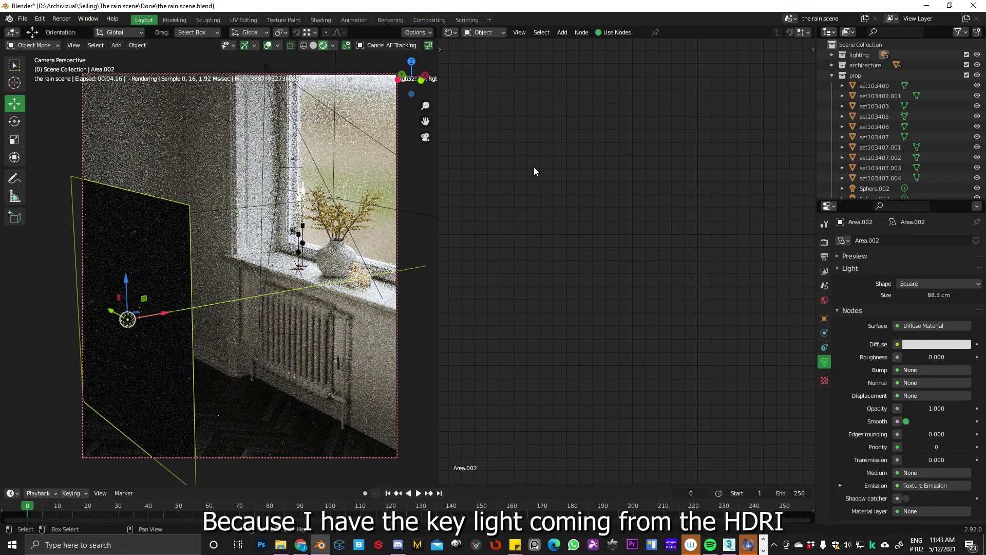
key("Home")
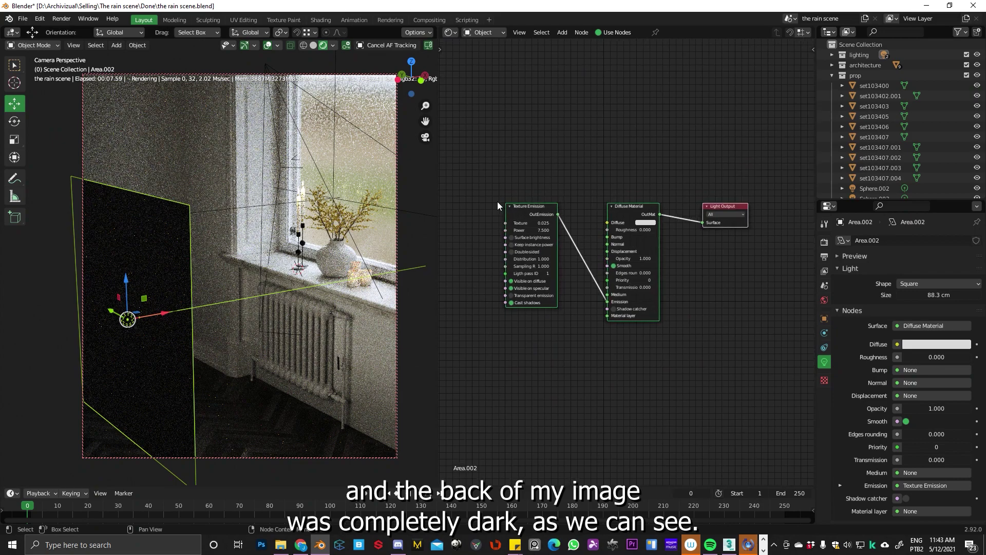
scroll(603, 223, "up", 1)
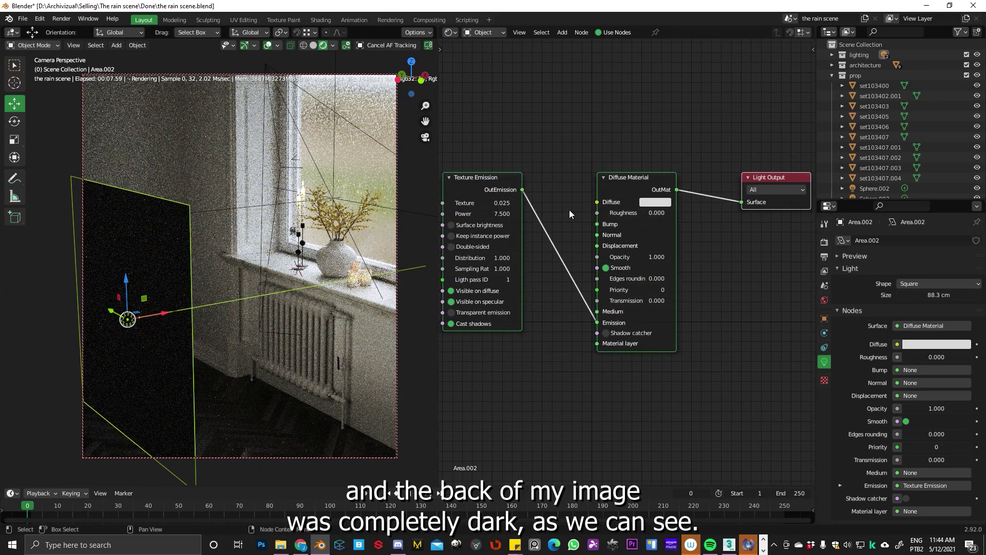
Step: Set the Texture Emission value to 0 to compare, then restore it to 0.025
double_click(458, 202)
type("0")
key("Return")
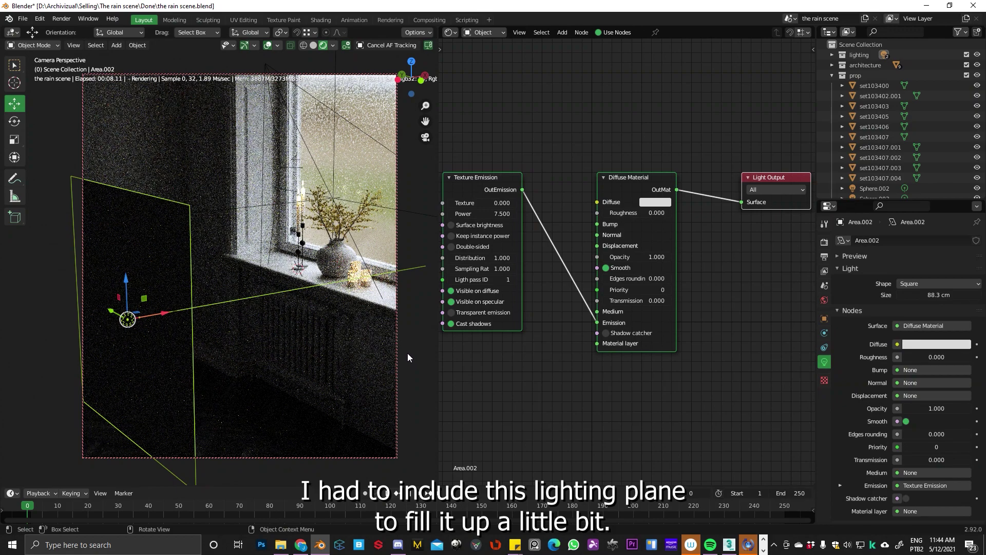
left_click_drag(474, 203, 486, 203)
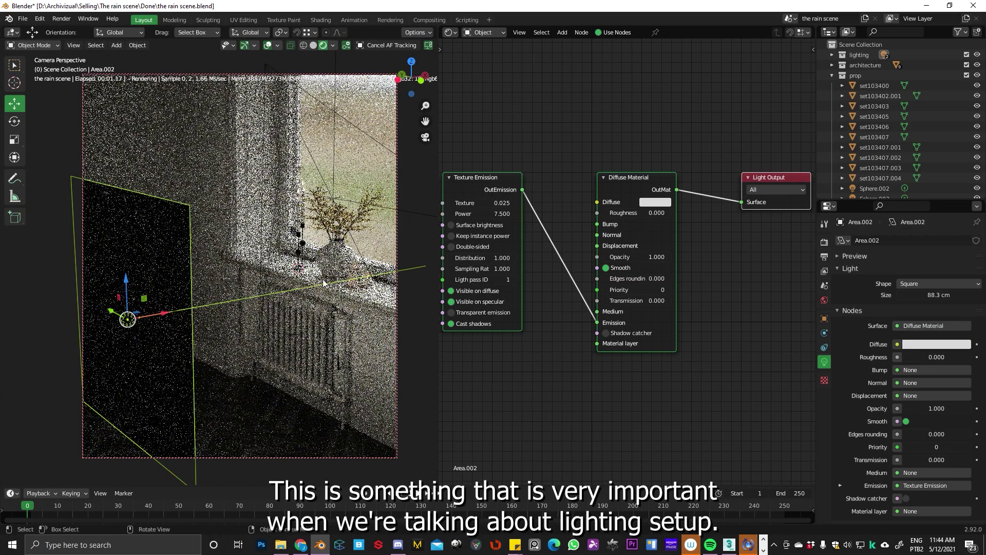
mouse_move(334, 266)
middle_mouse_down()
mouse_move(322, 259)
mouse_move(322, 170)
middle_mouse_up()
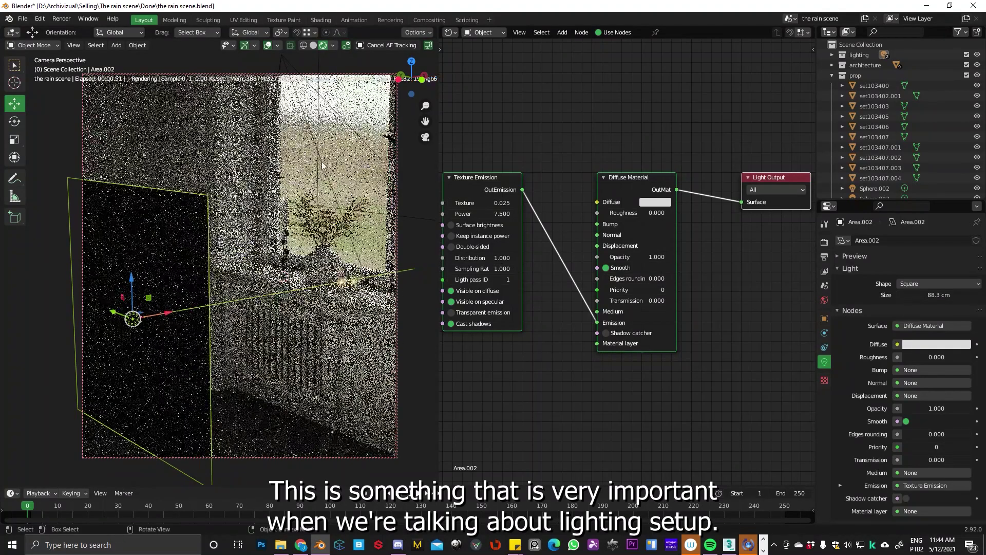
Step: Select Empty.001 and Camera.002 and look through the close-up vase camera
left_click(321, 186)
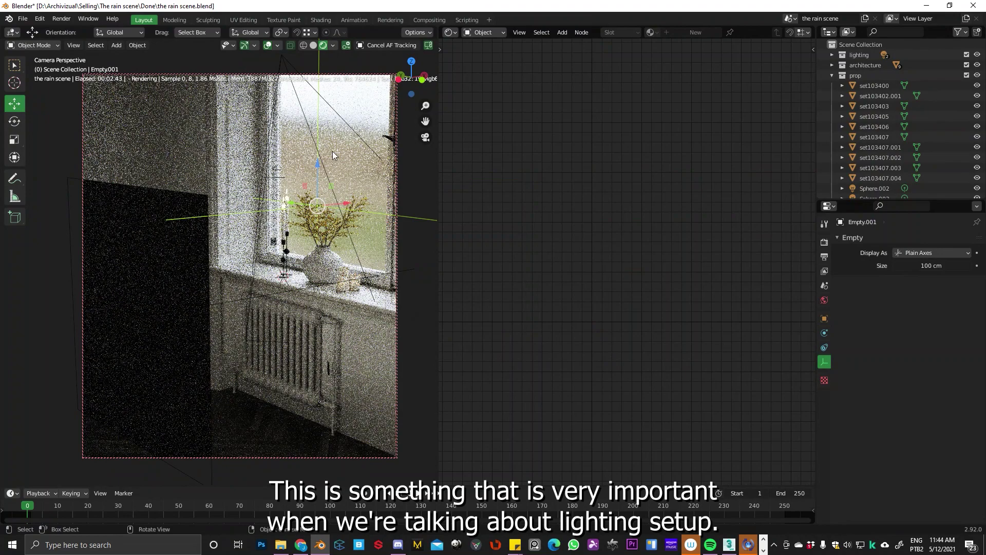
left_click(380, 155)
key("ctrl+KP_0")
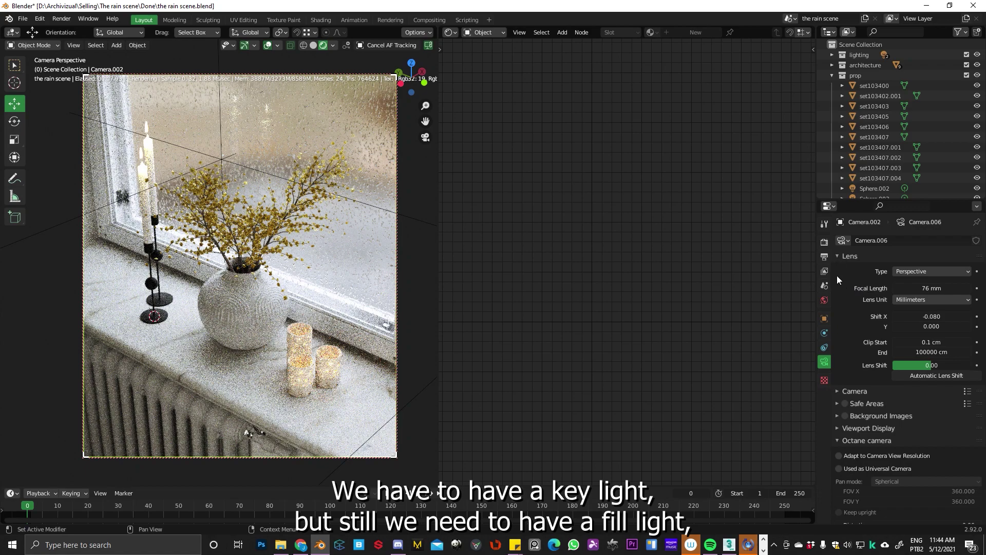
Step: Review the camera's Depth of field settings (aperture 0), then orbit out into the room
middle_click_drag(870, 347, 870, 241)
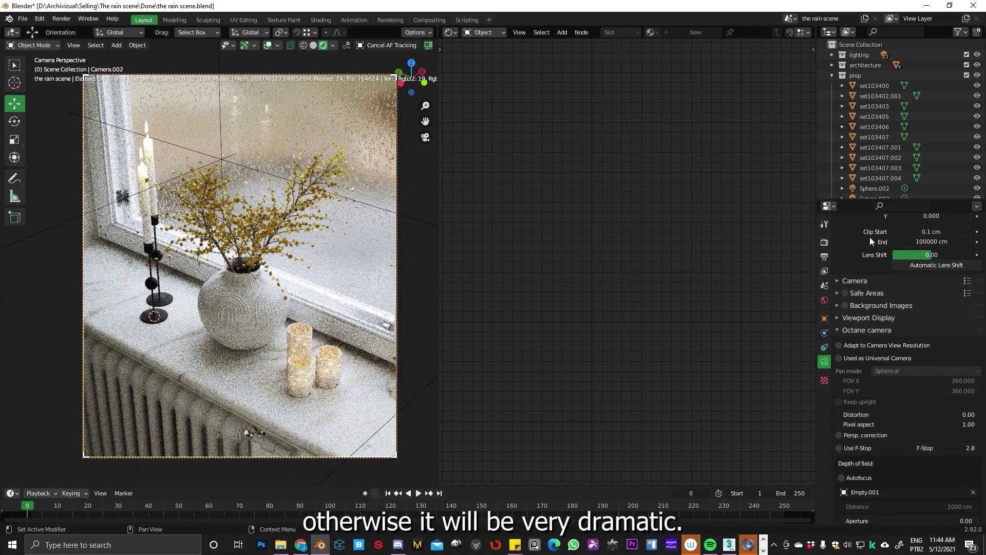
scroll(875, 406, "down", 3)
scroll(878, 386, "down", 2)
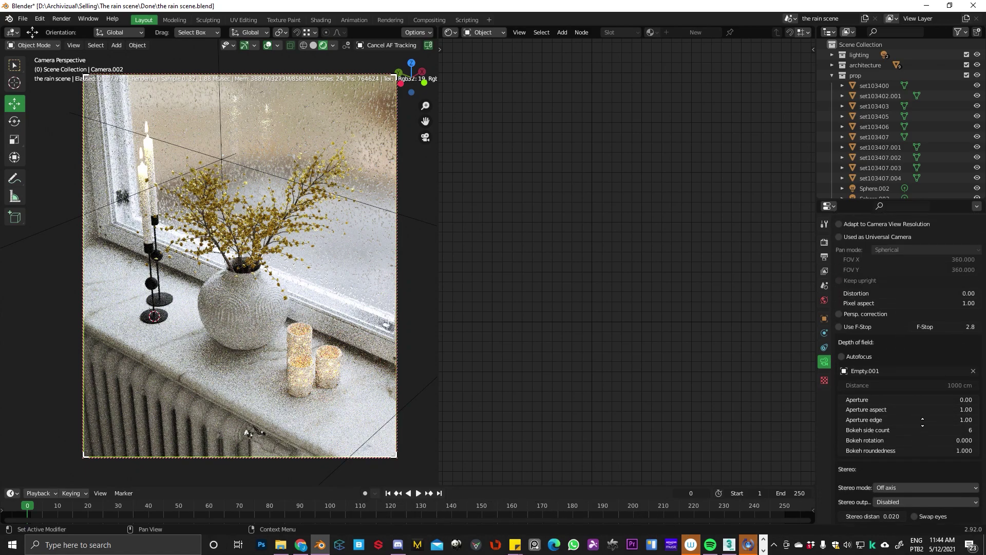
scroll(893, 332, "up", 2)
middle_click_drag(894, 332, 893, 368)
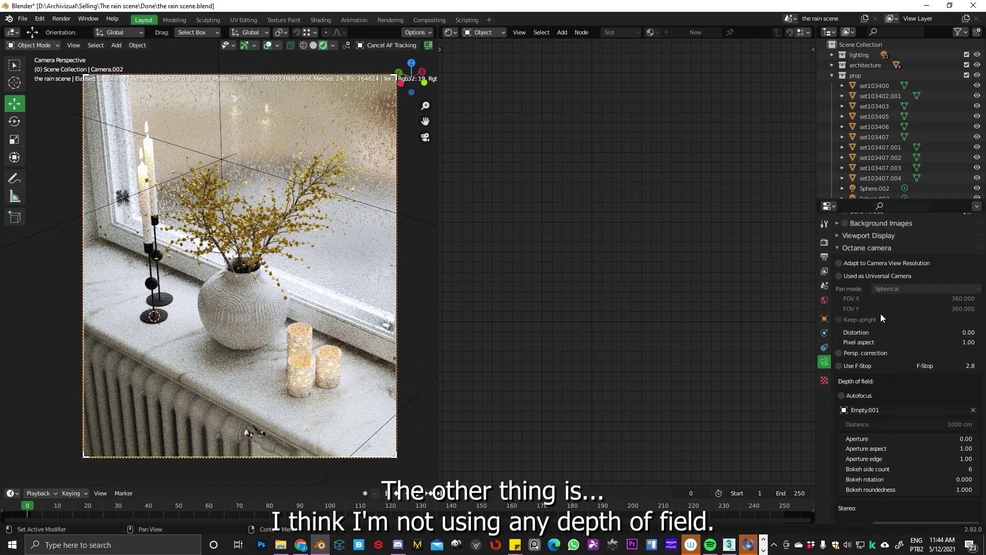
middle_click_drag(881, 313, 896, 361)
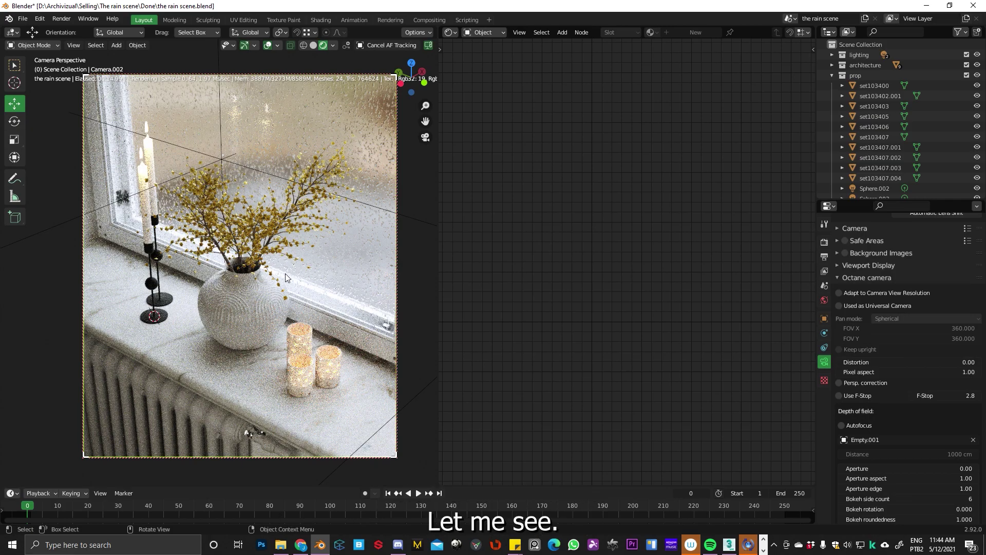
mouse_move(281, 262)
middle_mouse_down()
mouse_move(202, 278)
mouse_move(249, 290)
middle_mouse_up()
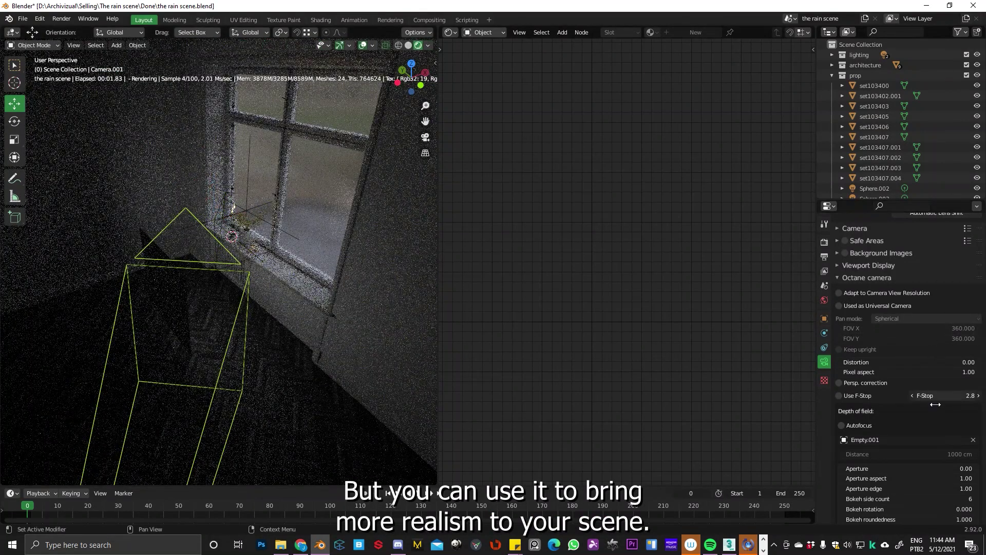
scroll(927, 319, "down", 2)
scroll(927, 319, "down", 3)
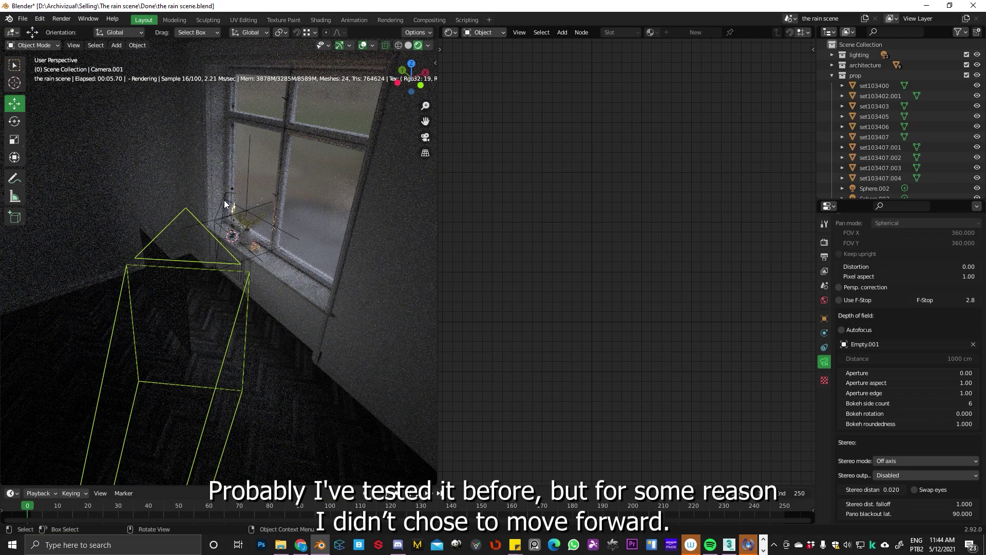
Step: Look through Camera.002 again and compare LUT Strength at 0 before setting 0.990
left_click(234, 215)
key("ctrl+KP_0")
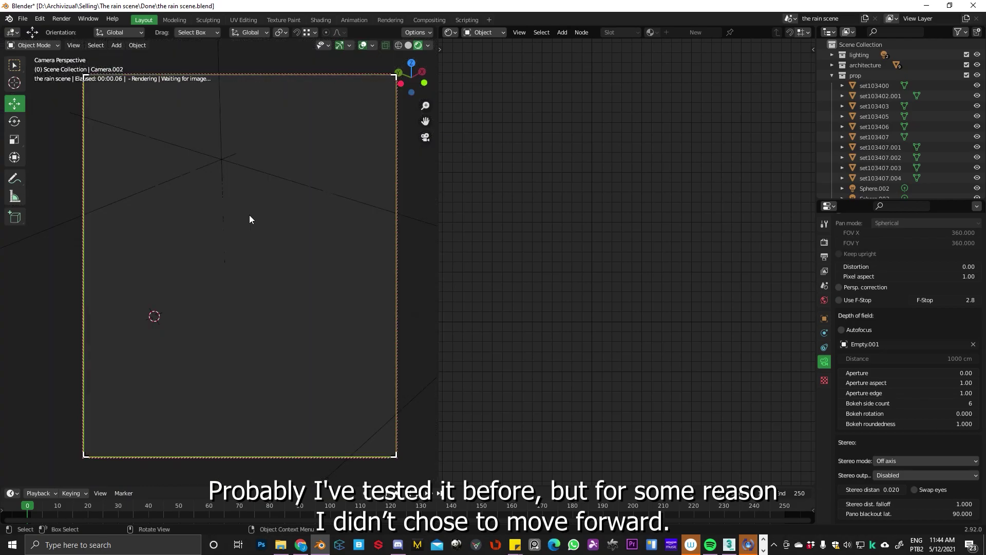
scroll(925, 349, "down", 5)
scroll(925, 349, "down", 3)
scroll(917, 350, "down", 3)
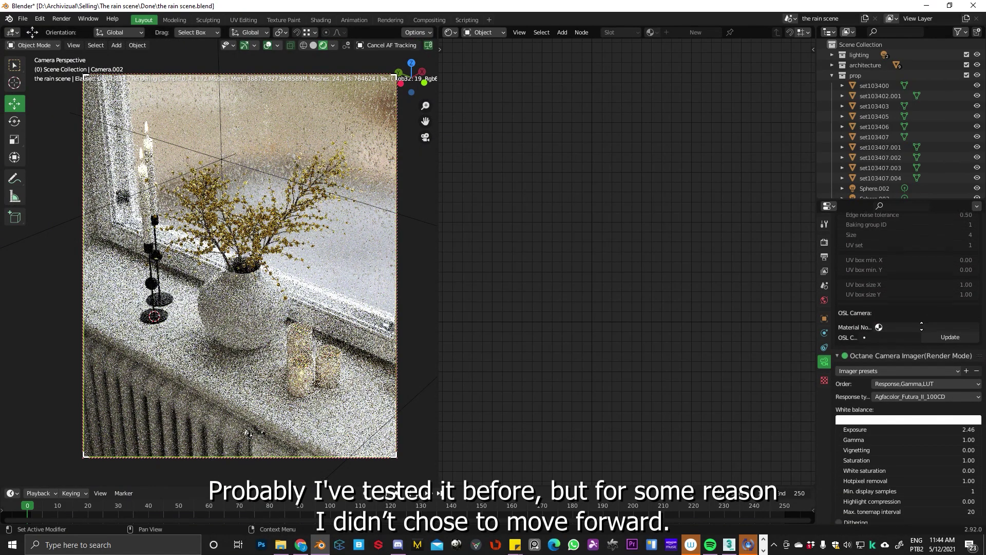
scroll(909, 351, "down", 3)
scroll(904, 352, "down", 2)
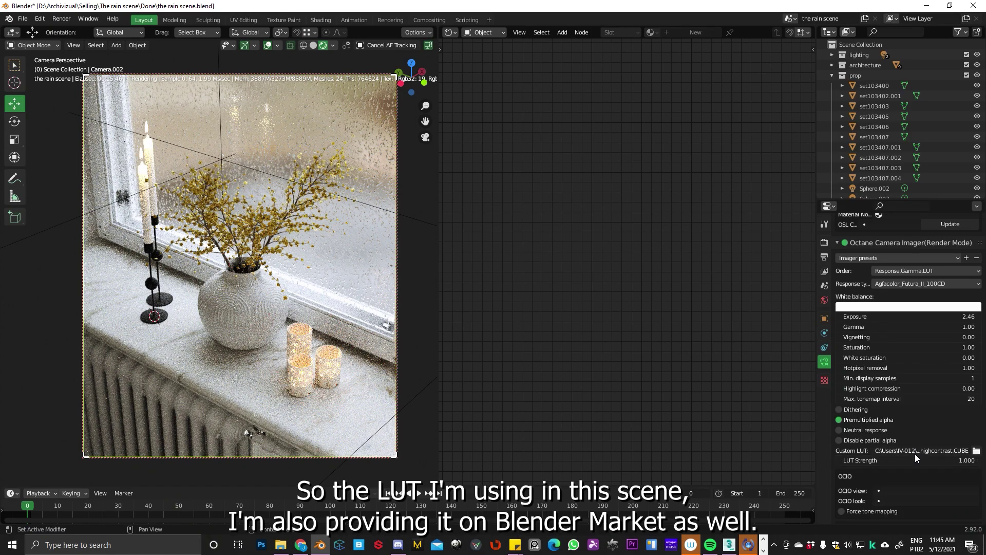
mouse_move(925, 460)
left_mouse_down()
mouse_move(786, 475)
mouse_move(896, 454)
left_mouse_up()
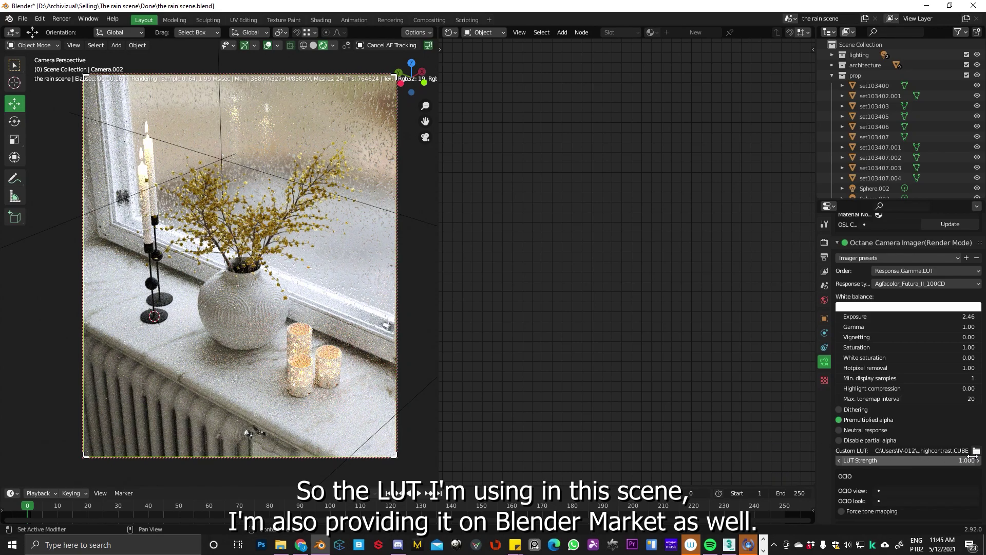
left_click_drag(972, 459, 963, 460)
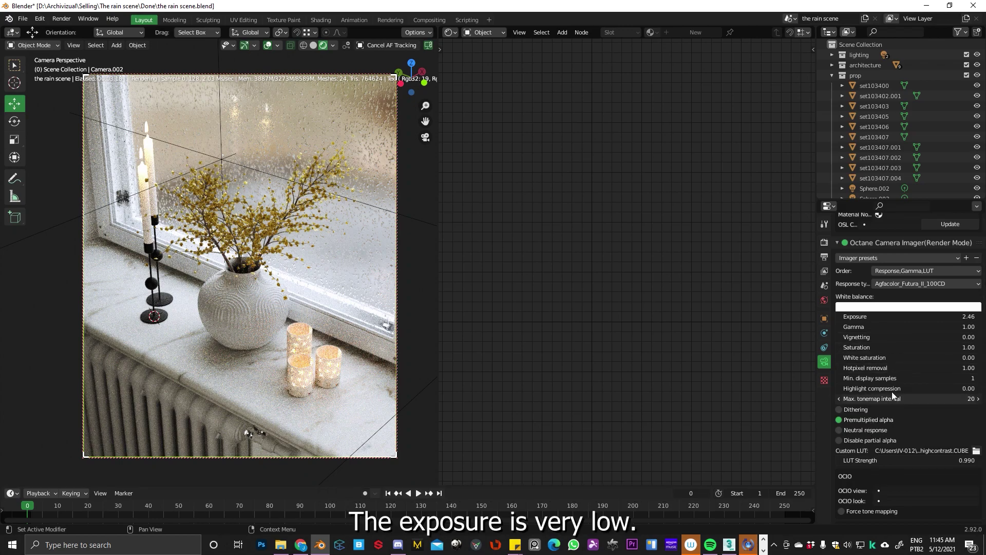
scroll(887, 347, "down", 3)
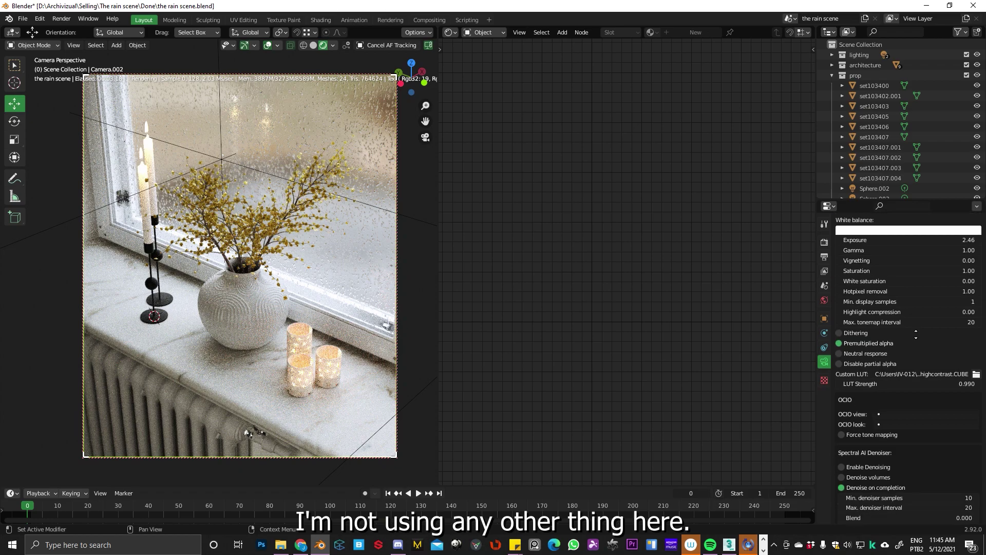
scroll(897, 289, "down", 2)
scroll(871, 427, "down", 2)
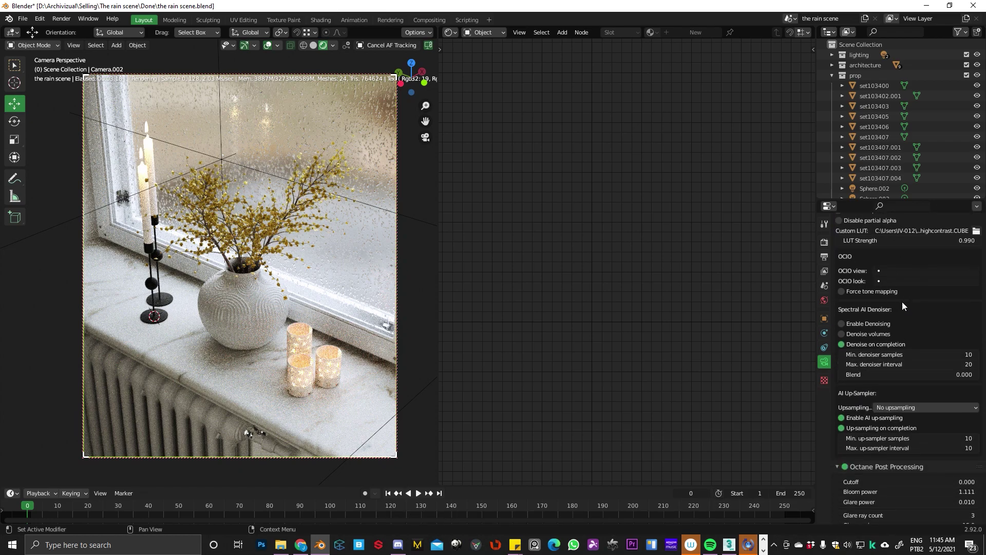
scroll(905, 417, "down", 1)
scroll(888, 400, "down", 1)
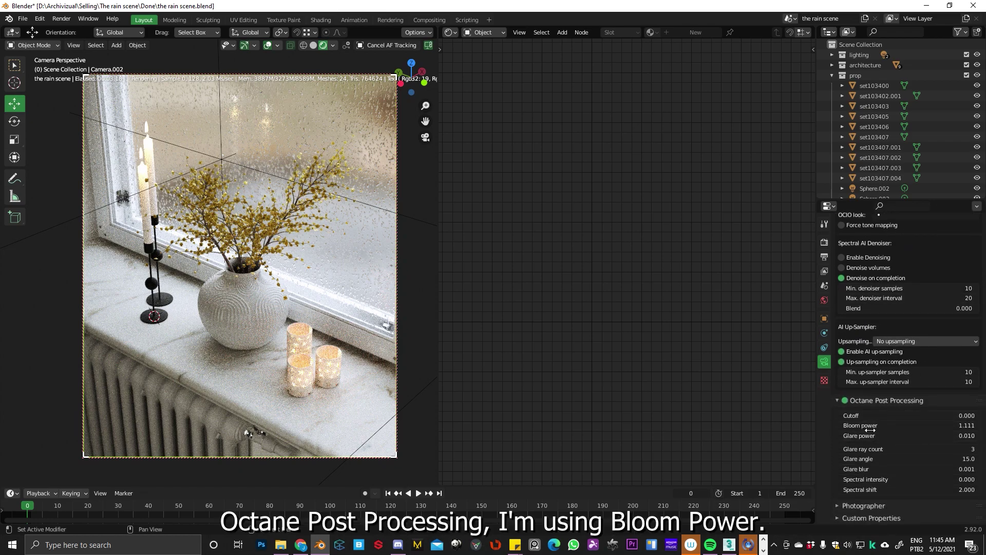
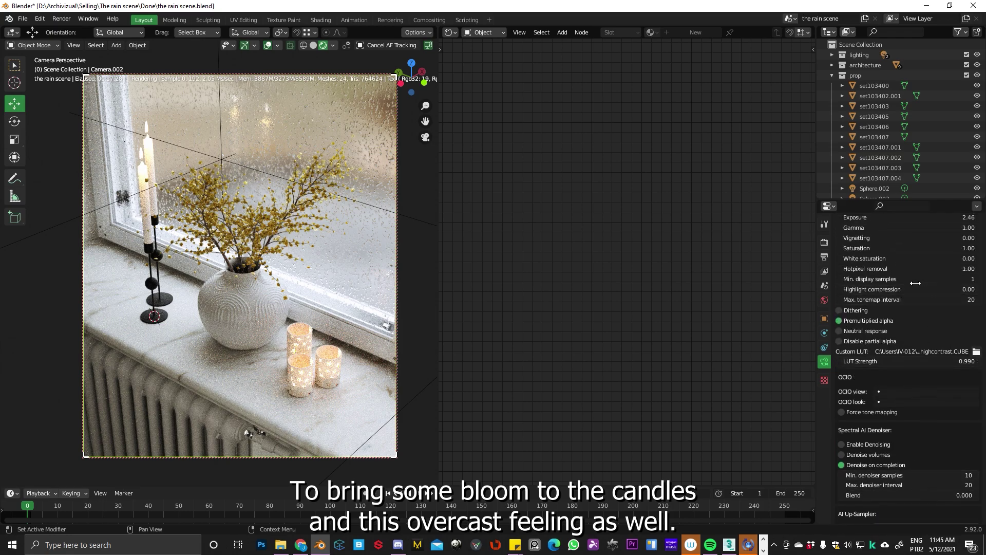
Step: Show the Render Properties with the Octane kernel on Path trace and 2,500 max samples
left_click(825, 243)
scroll(904, 276, "down", 10)
scroll(905, 276, "up", 4)
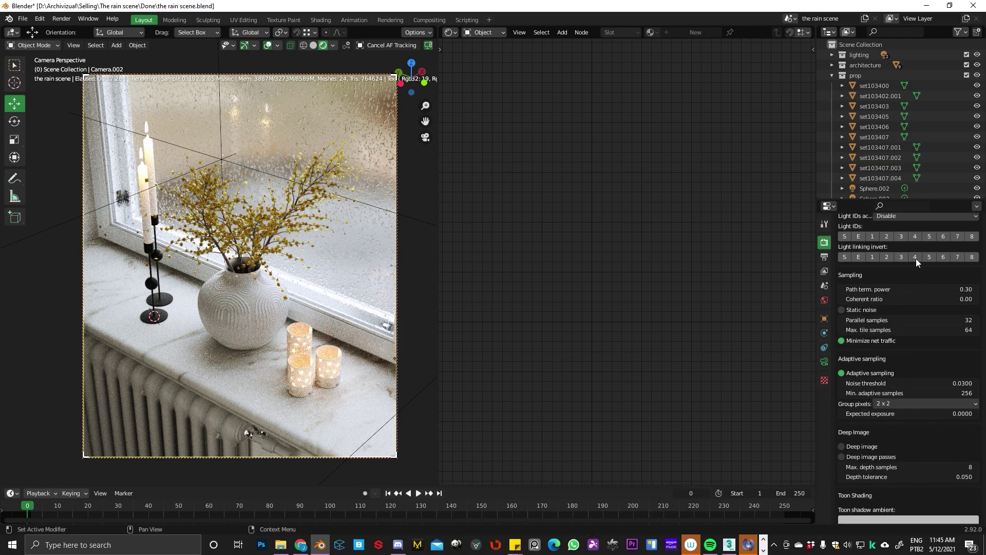
scroll(910, 266, "up", 4)
scroll(905, 347, "up", 3)
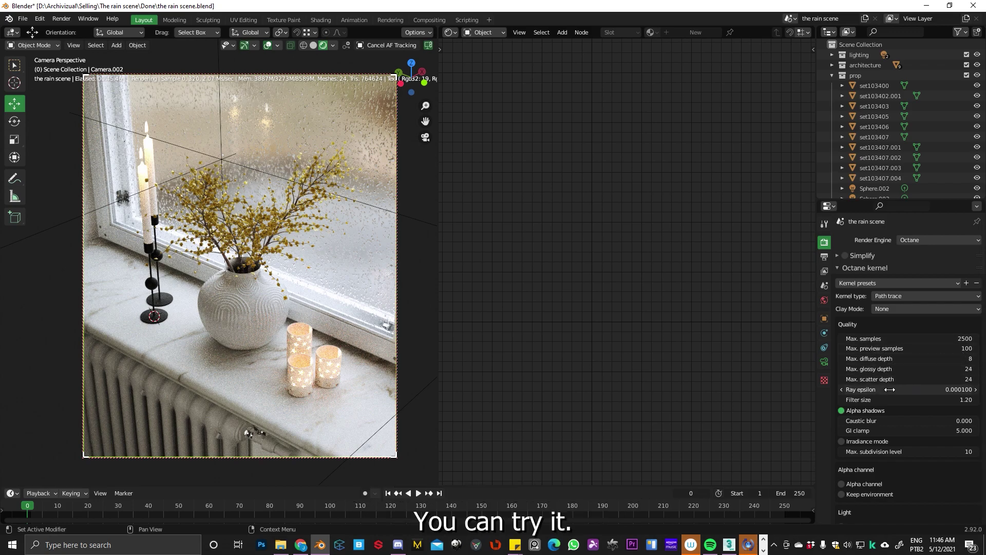
Step: Set Max. glossy depth 8, Max. scatter depth 8 and GI clamp 1 in Octane Quality
left_click(897, 372)
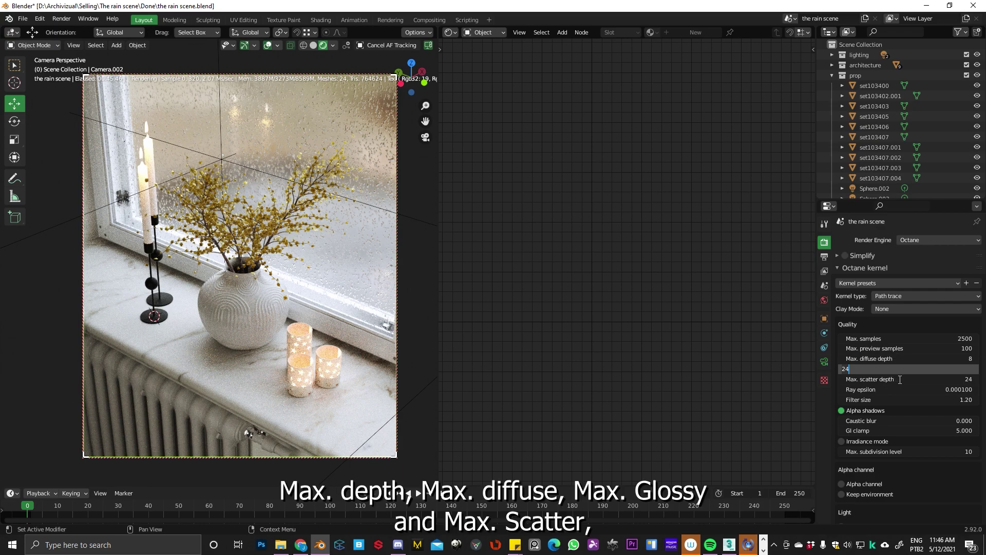
type("8")
key("Return")
left_click(894, 379)
type("8")
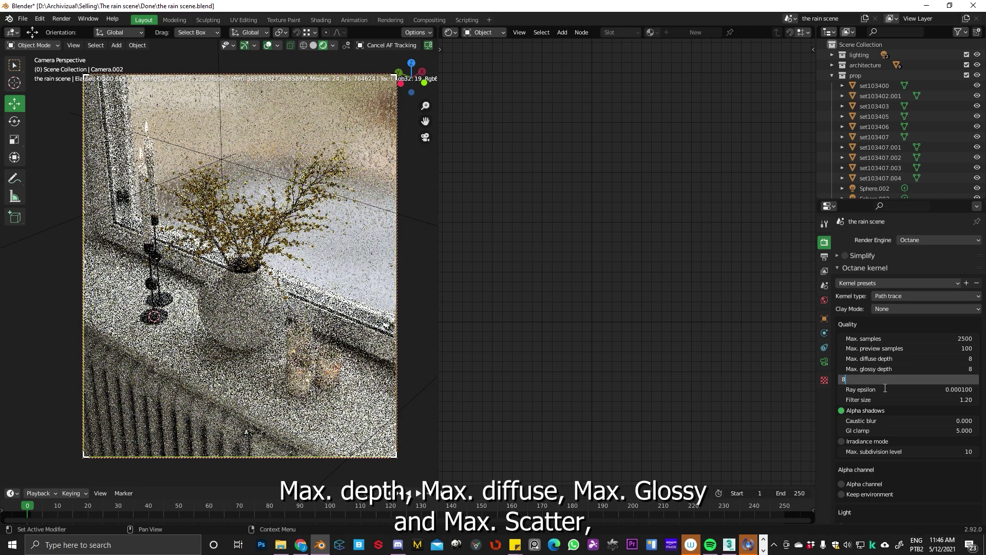
key("Return")
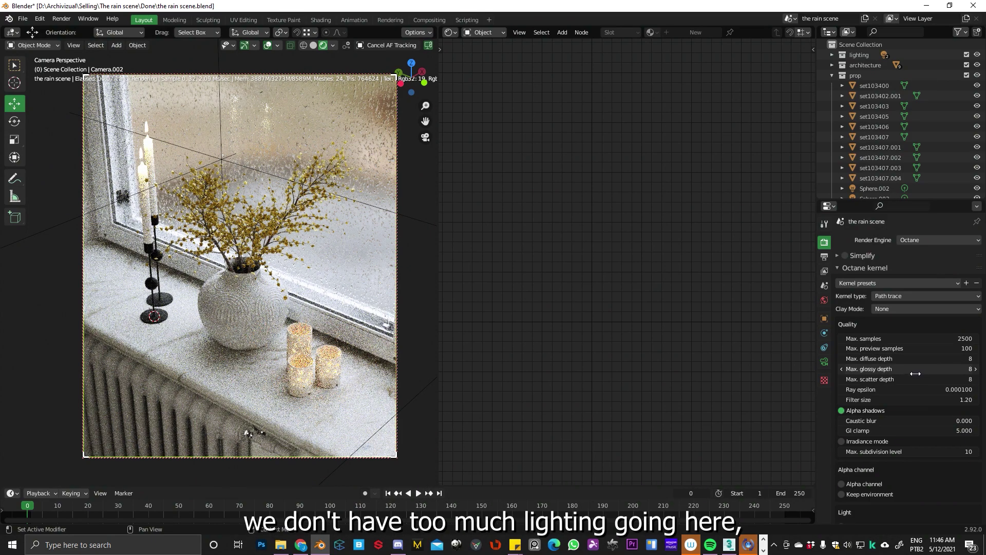
left_click(927, 433)
type("1")
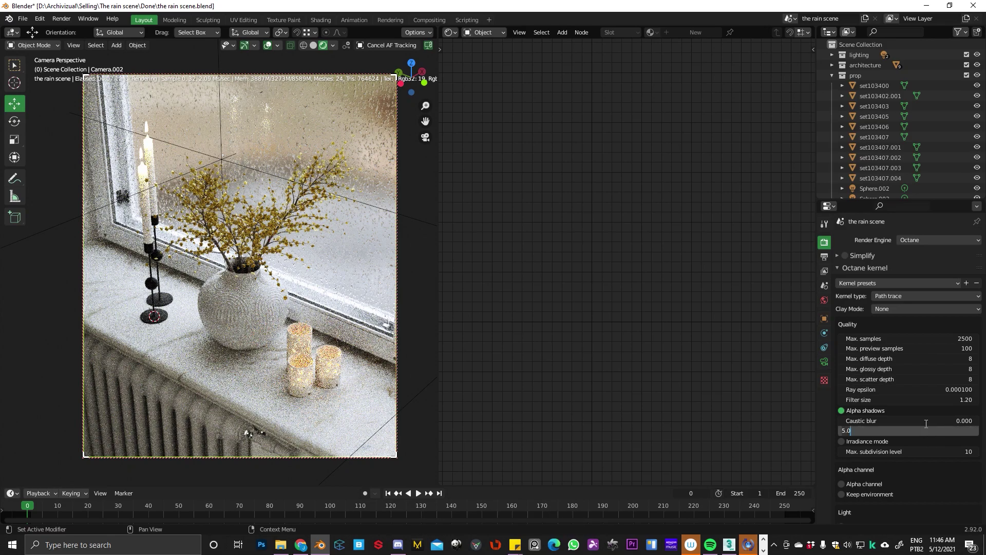
key("Return")
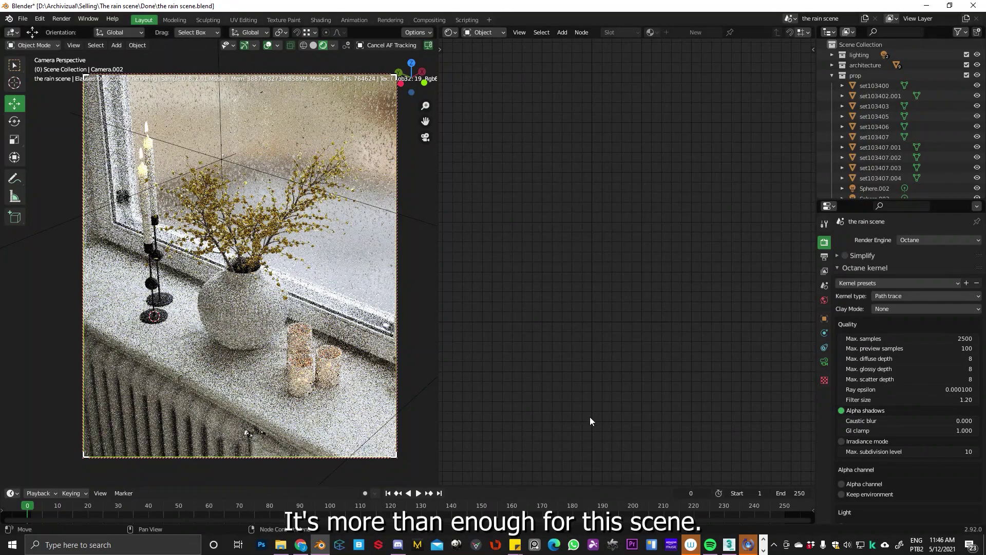
scroll(915, 355, "down", 5)
scroll(915, 355, "down", 3)
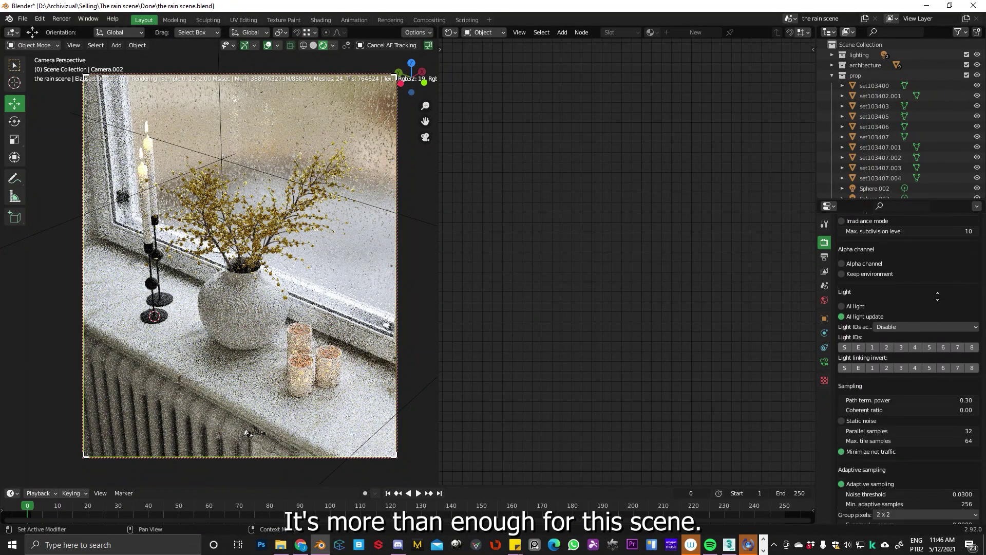
scroll(915, 356, "down", 3)
scroll(842, 312, "down", 3)
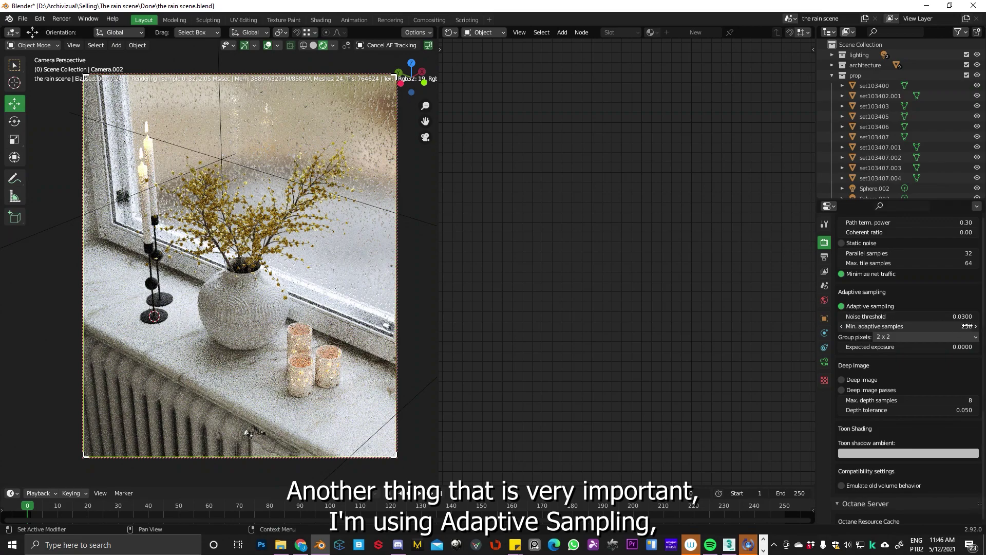
Step: Uncheck Octane Out Of Core in Render Properties, leaving adaptive sampling enabled
middle_click_drag(966, 467, 958, 277)
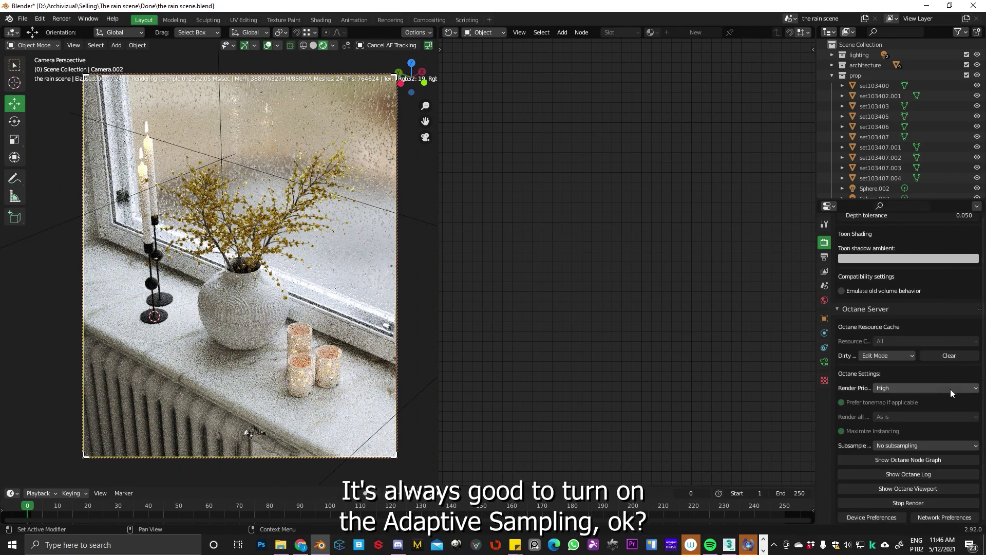
mouse_move(946, 384)
middle_mouse_down()
mouse_move(952, 235)
mouse_move(953, 273)
middle_mouse_up()
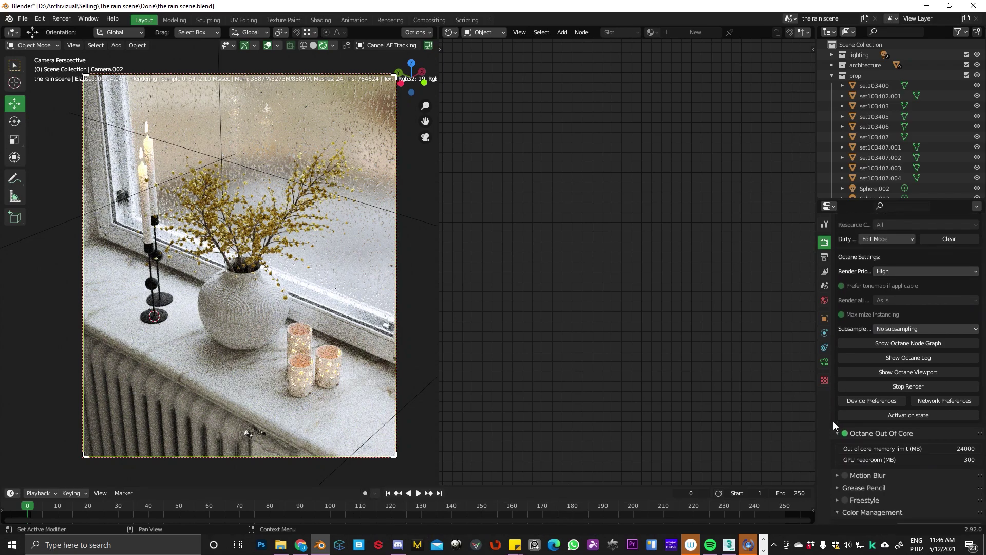
left_click(846, 433)
middle_click_drag(861, 384, 914, 422)
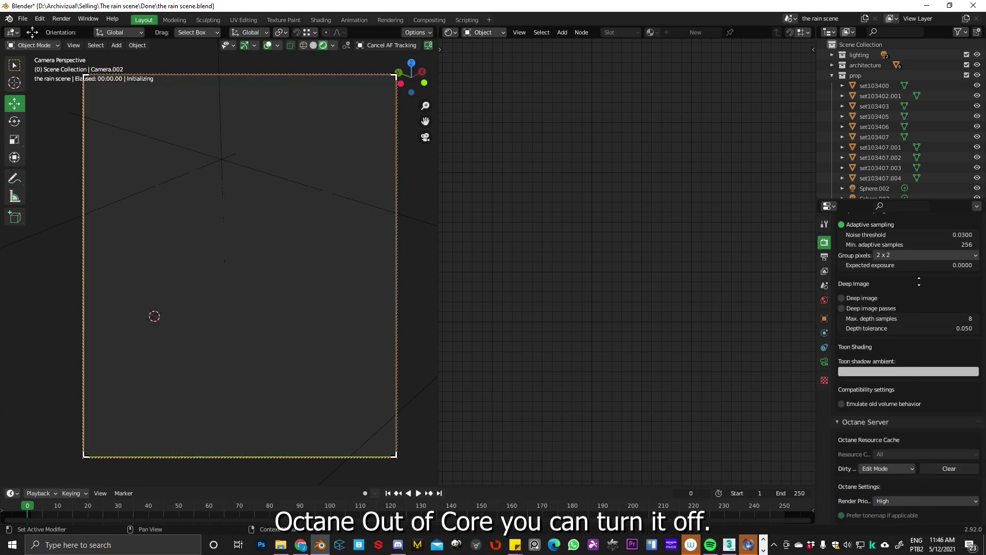
scroll(913, 421, "up", 5)
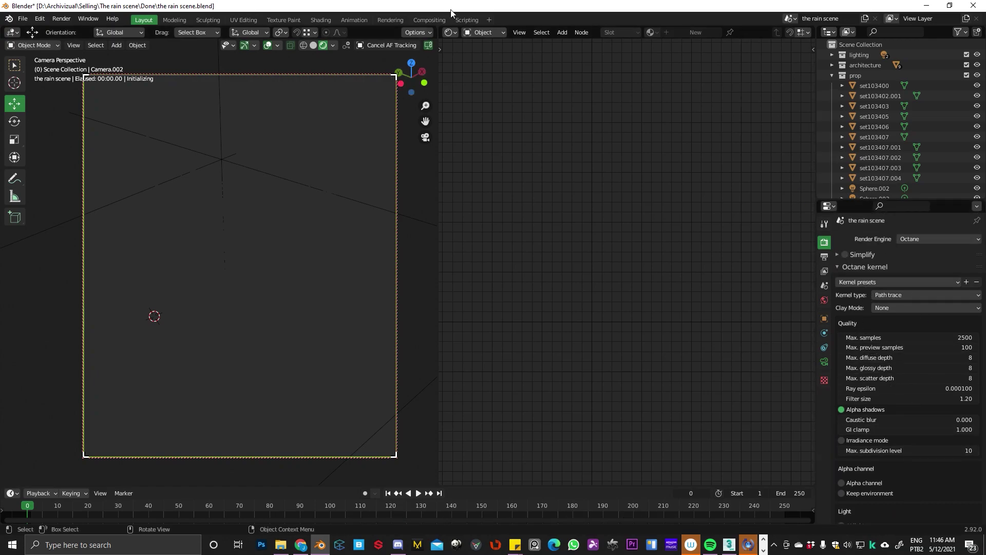
left_click(449, 32)
Step: Make the right area a 3D Viewport and orbit to show the window, sill and camera
left_click(482, 59)
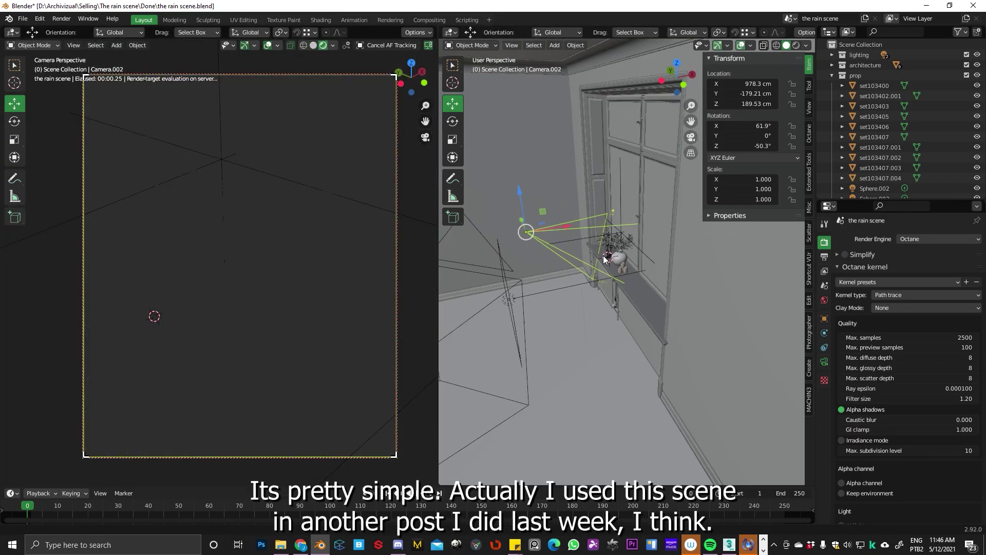
middle_click_drag(648, 220, 596, 273)
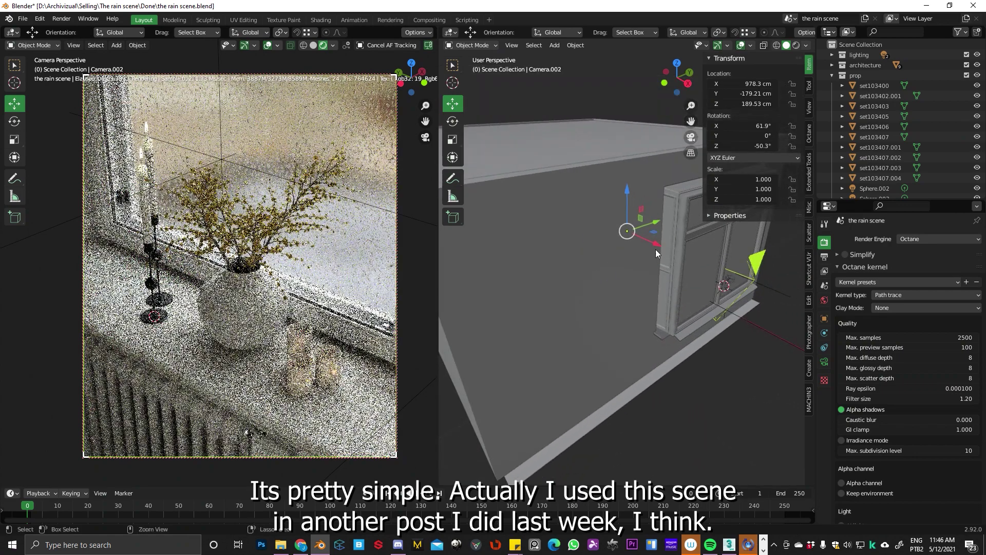
mouse_move(655, 249)
middle_mouse_down()
mouse_move(679, 286)
mouse_move(627, 249)
middle_mouse_up()
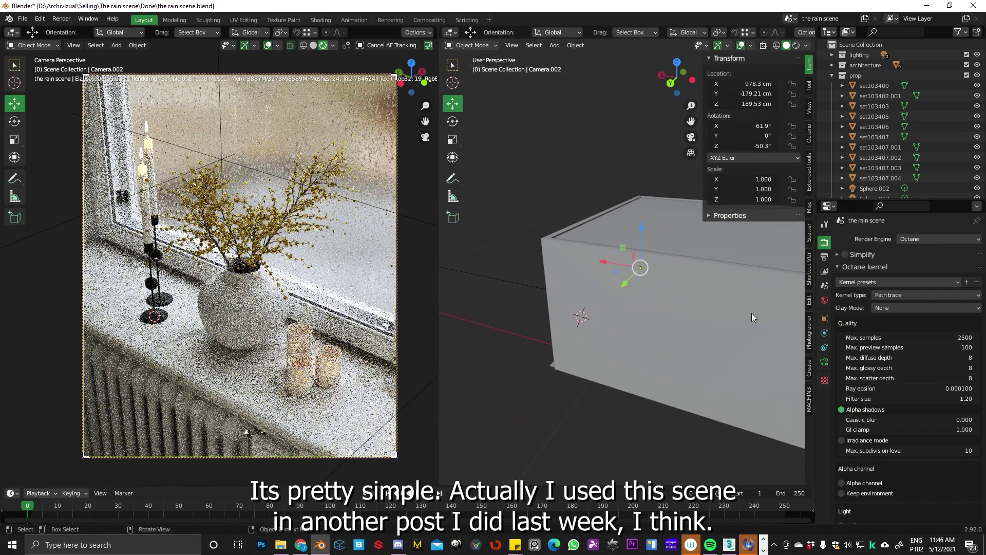
scroll(627, 249, "down", 2)
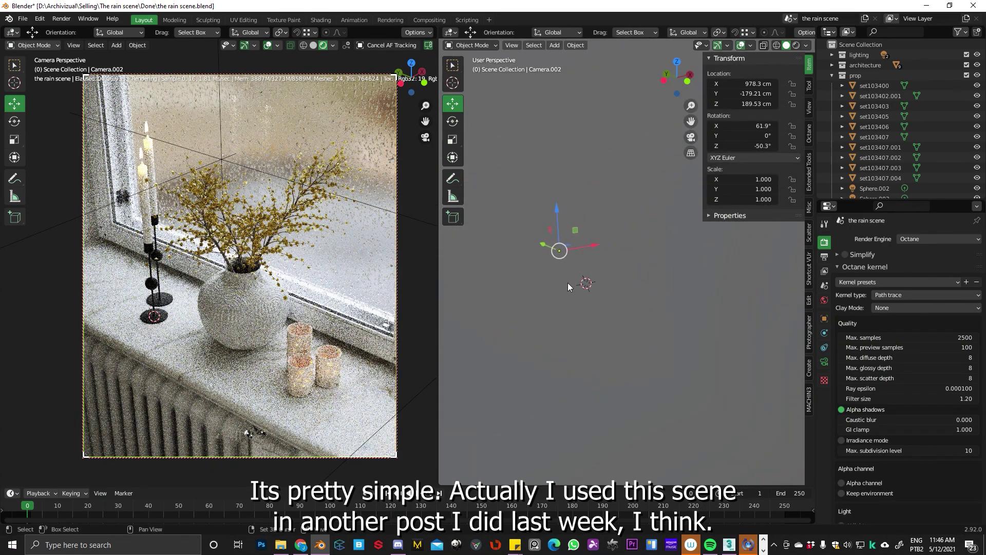
scroll(700, 262, "down", 3)
scroll(684, 291, "down", 1)
scroll(665, 293, "up", 3)
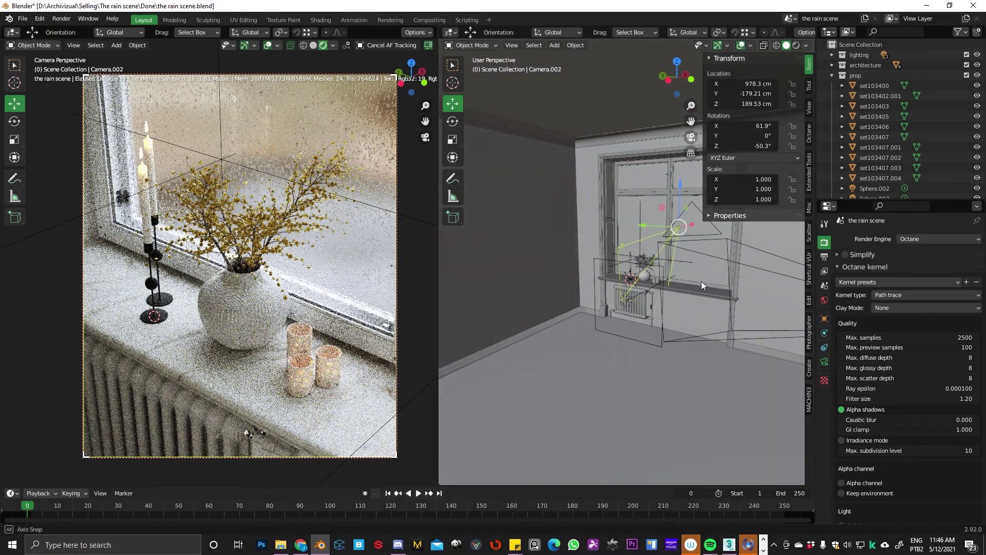
mouse_move(673, 268)
middle_mouse_down()
mouse_move(734, 270)
mouse_move(551, 310)
mouse_move(618, 290)
middle_mouse_up()
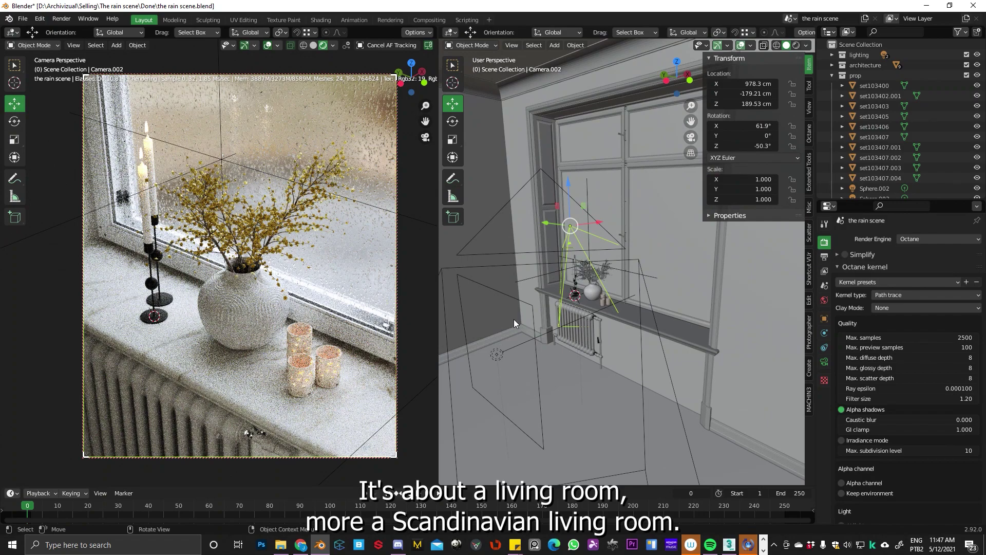